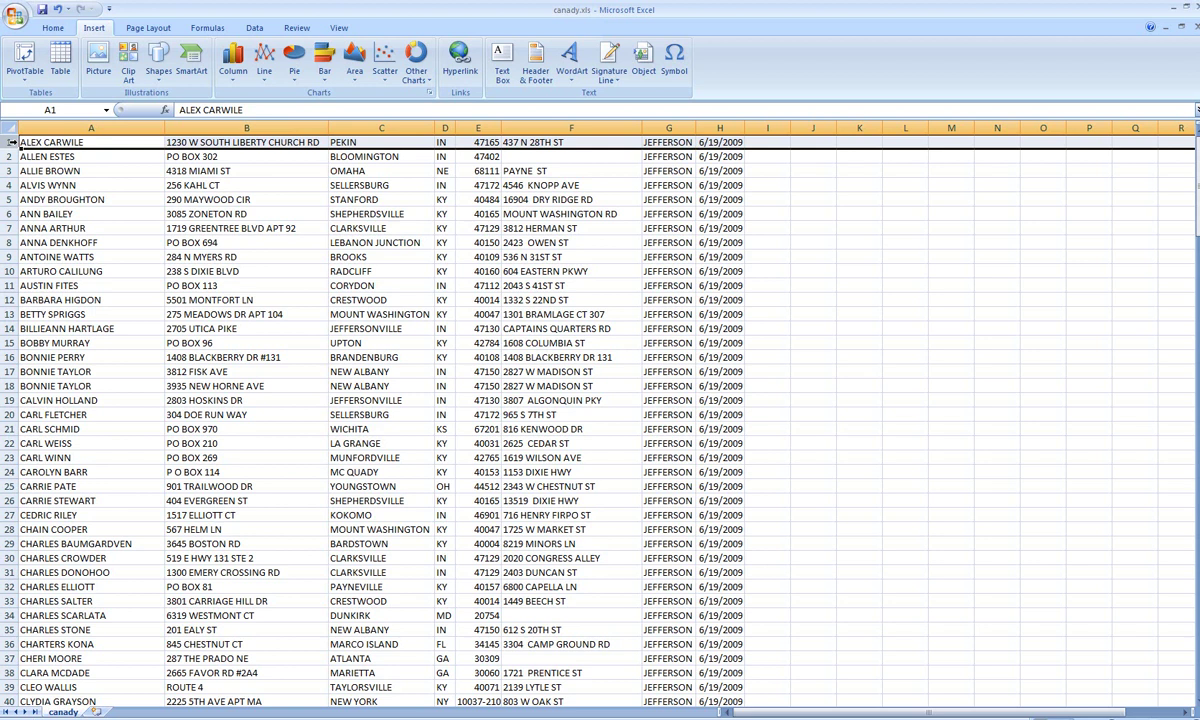
# Insert a blank row above the first record and enter the column headers Owner in A1 and Address in B1
pyautogui.rightClick(10, 142)
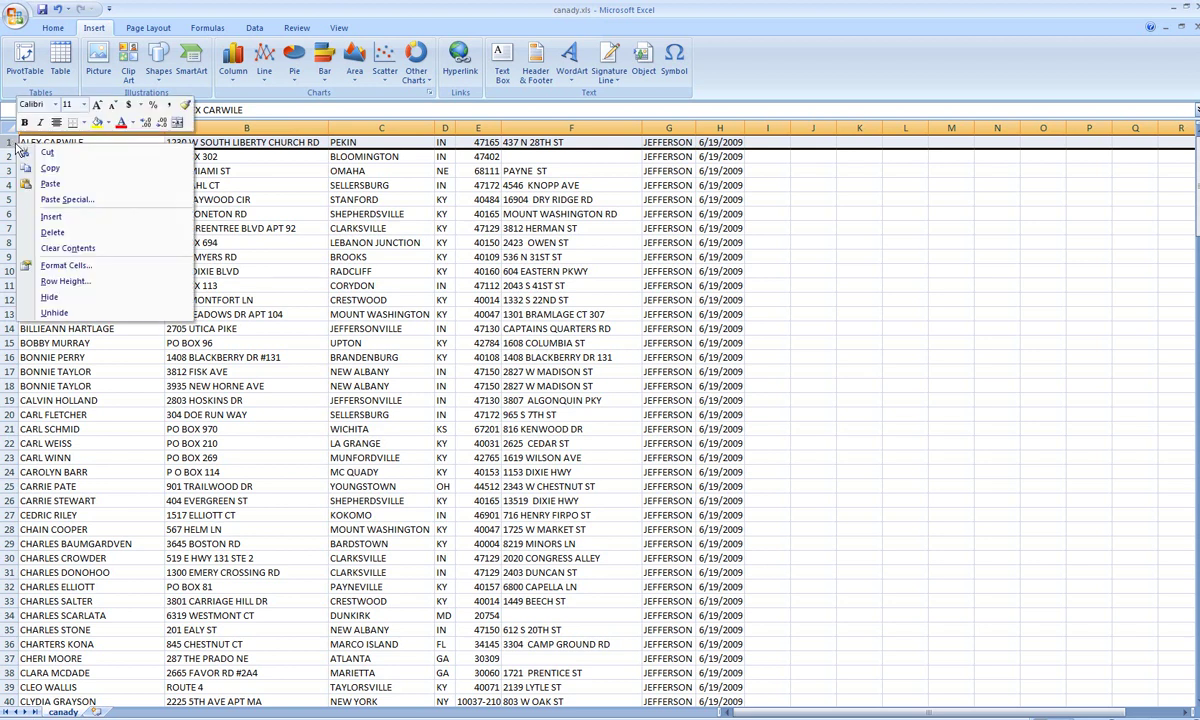
pyautogui.click(52, 217)
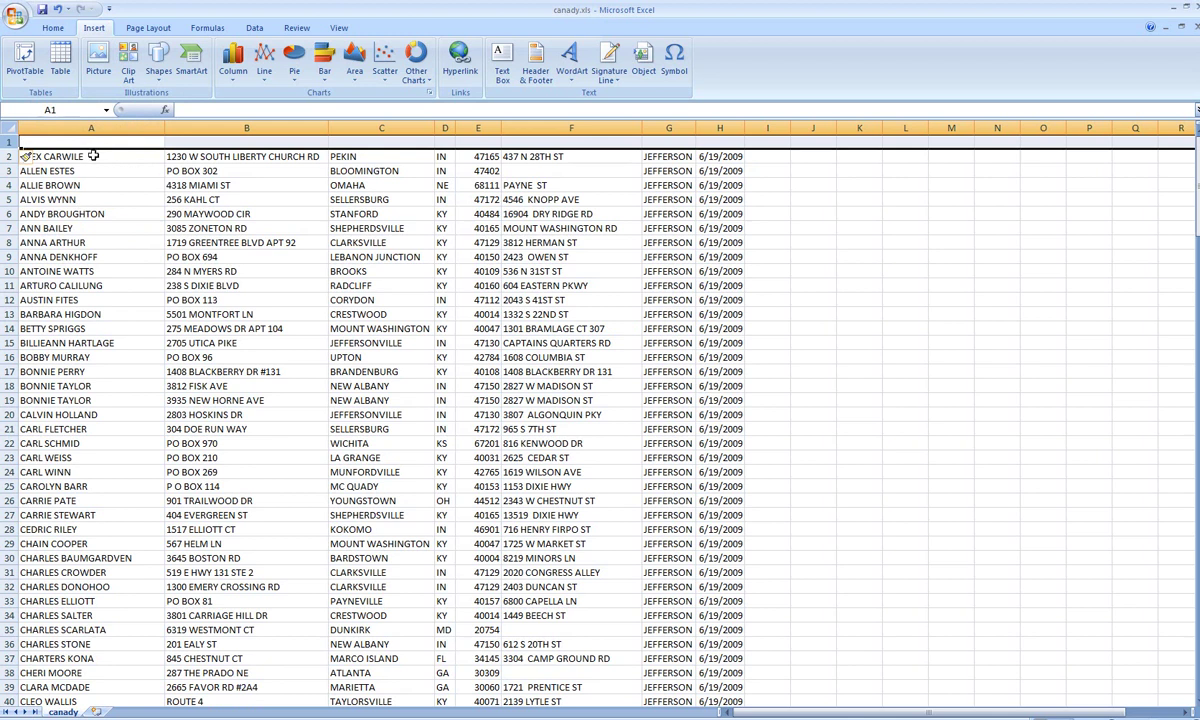
pyautogui.click(93, 146)
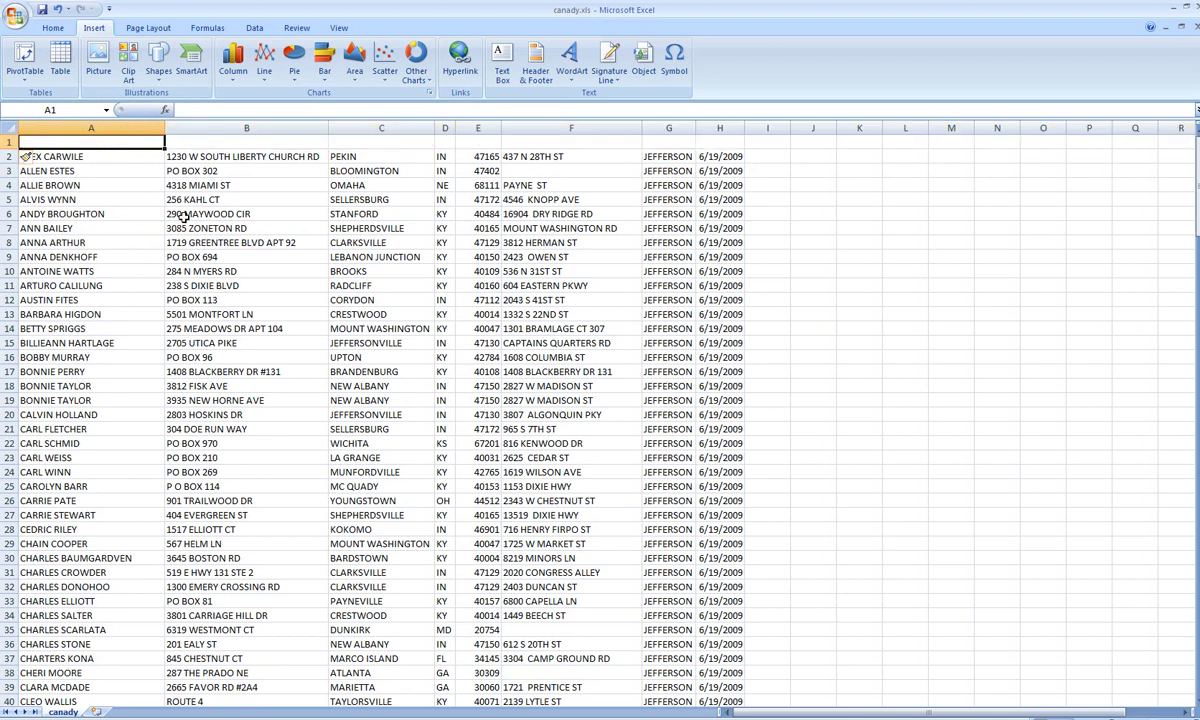
pyautogui.write('Owner')
pyautogui.press('Tab')
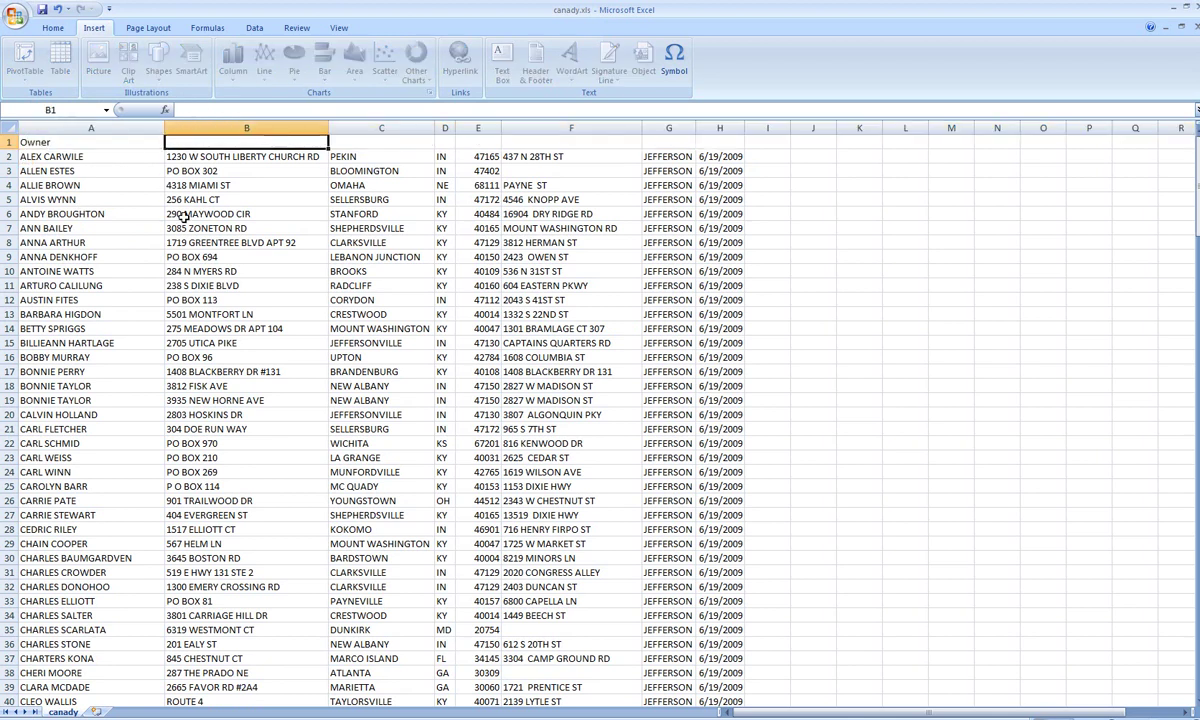
pyautogui.write('Address')
pyautogui.press('Tab')
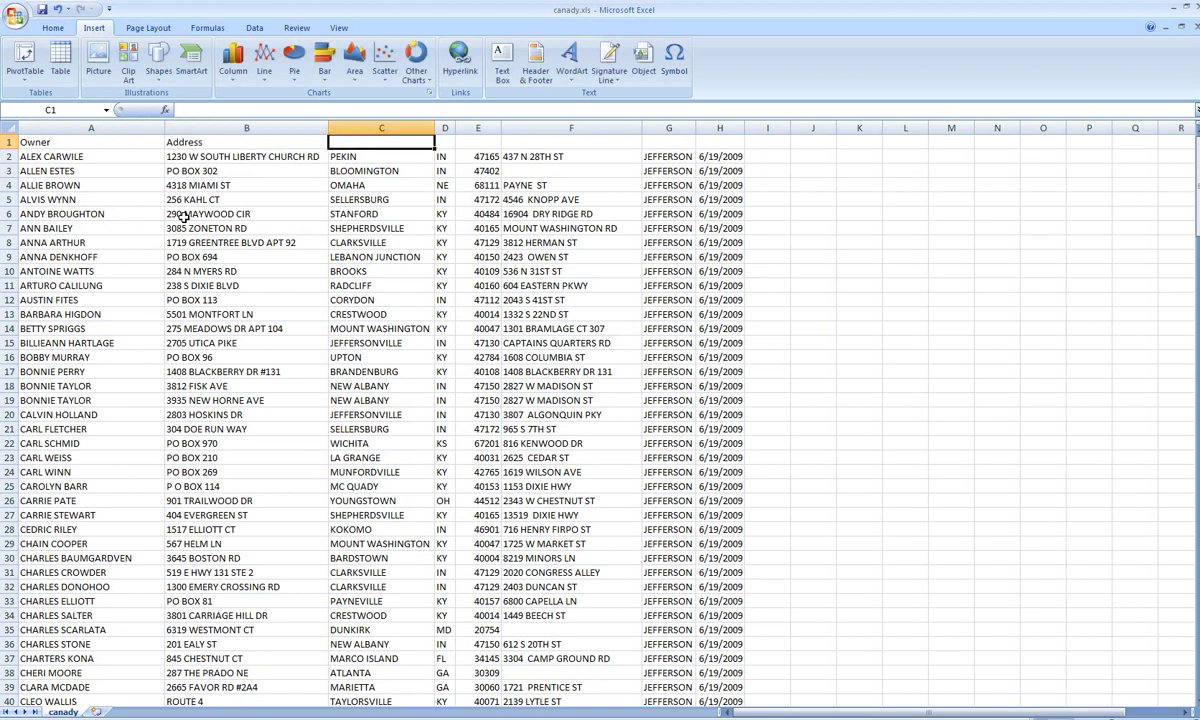
# Enter the column headers City, St and Zip in cells C1 to E1
pyautogui.write('City')
pyautogui.press('Tab')
pyautogui.write('St')
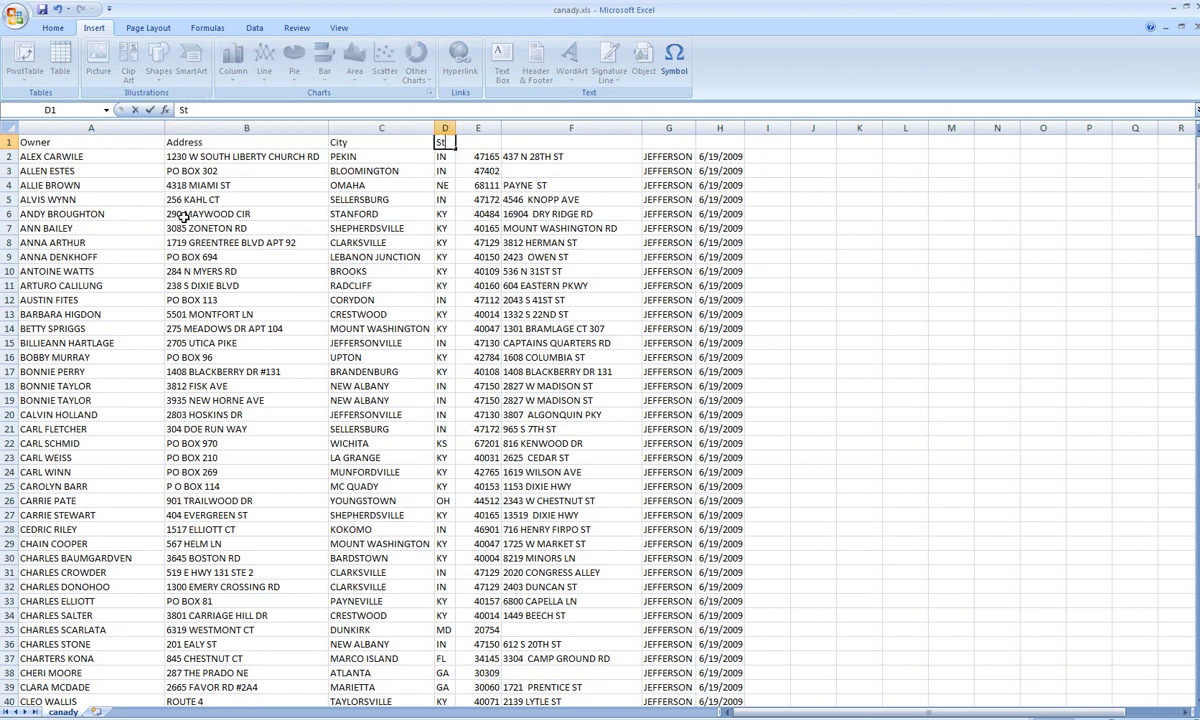
pyautogui.press('Tab')
pyautogui.write('Zip')
pyautogui.press('Tab')
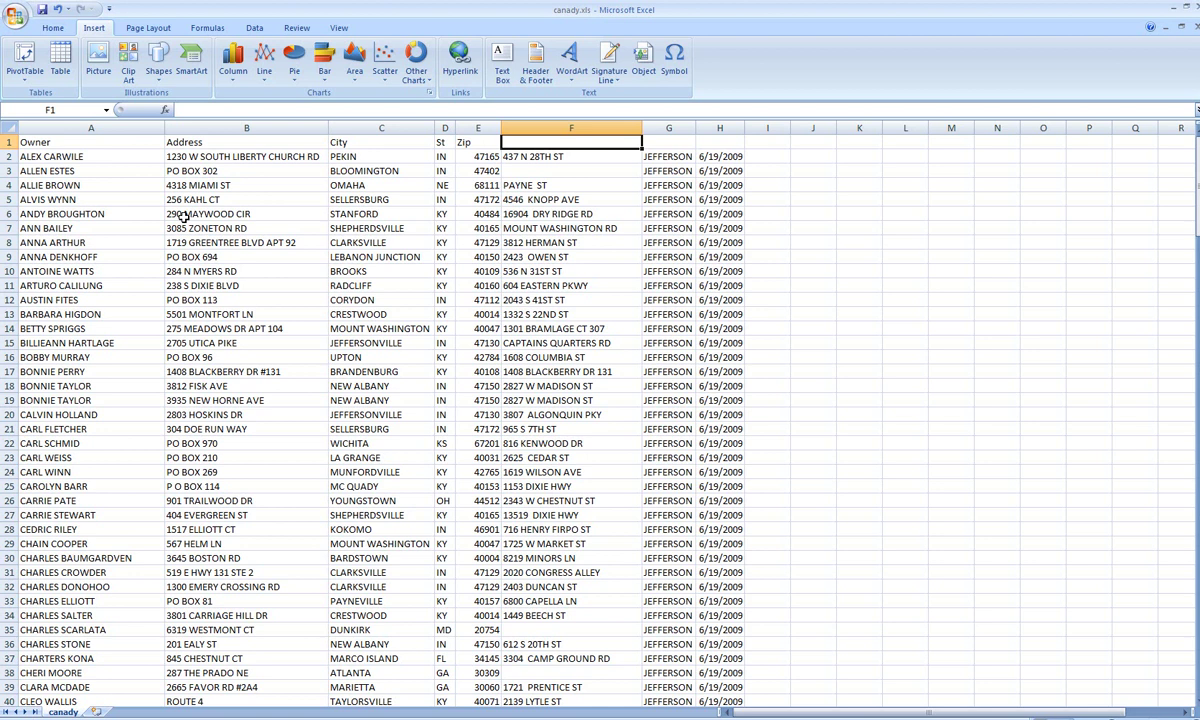
# Enter the headers PropertyAddress, County and DDDate in cells F1 to H1 and save the workbook
pyautogui.write('PropertyAddress')
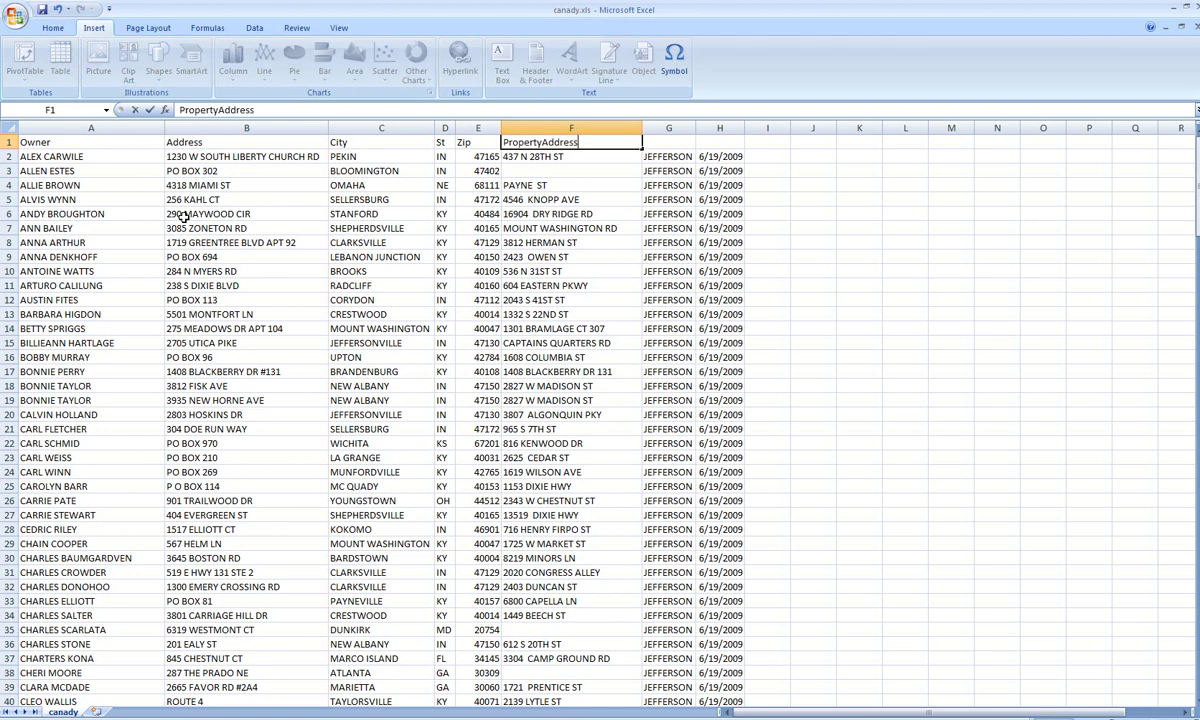
pyautogui.press('Tab')
pyautogui.write('County')
pyautogui.press('Tab')
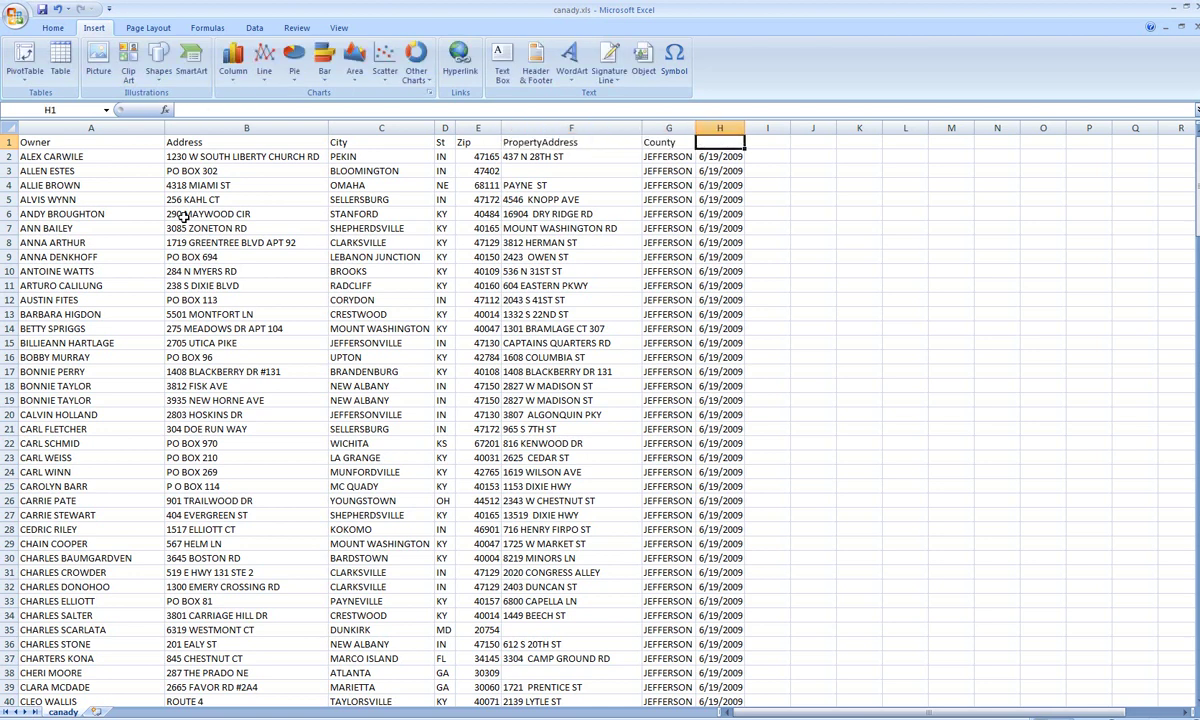
pyautogui.write('DDate')
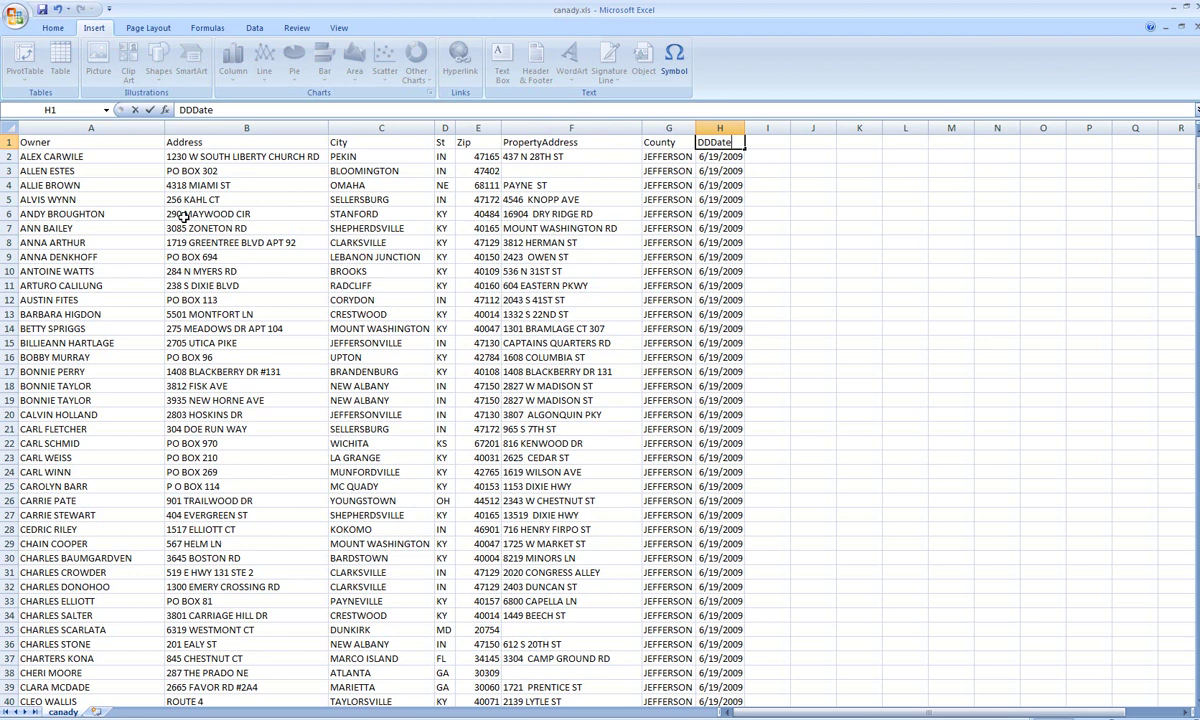
pyautogui.click(44, 8)
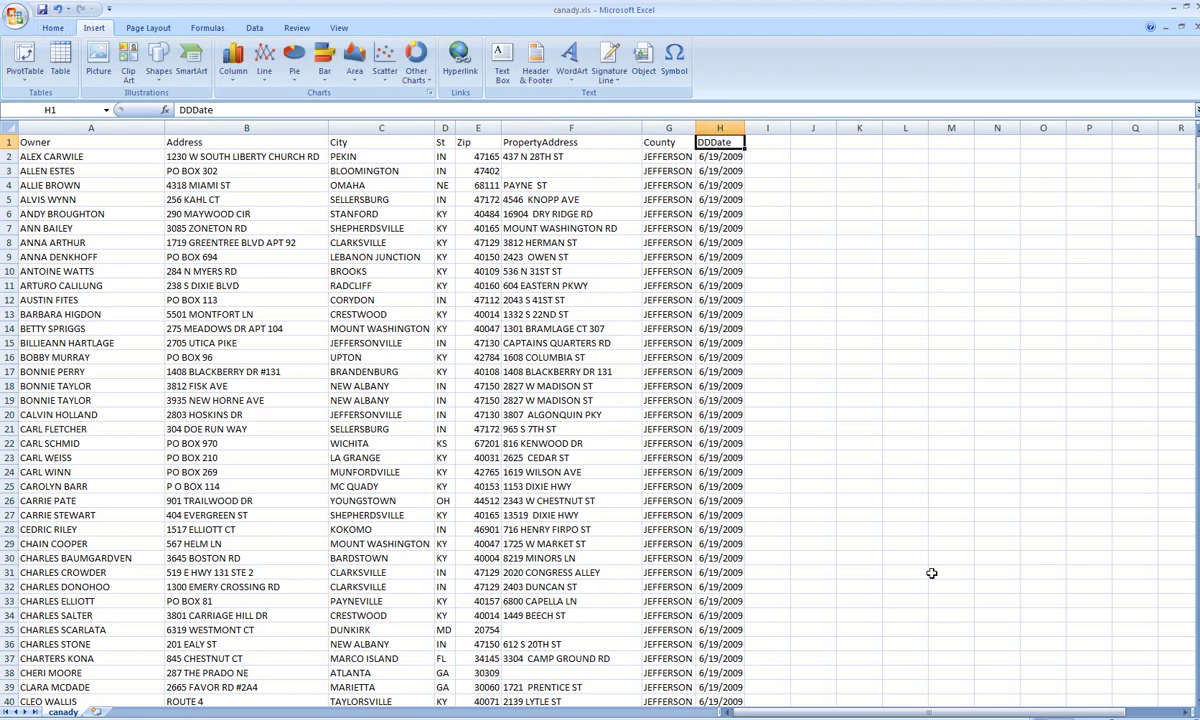
# Switch to Letter1.doc in Word and start the step-by-step mail merge for letters from the blank line below the sender's address, using the current document
pyautogui.hotkey('alt', 'Tab')
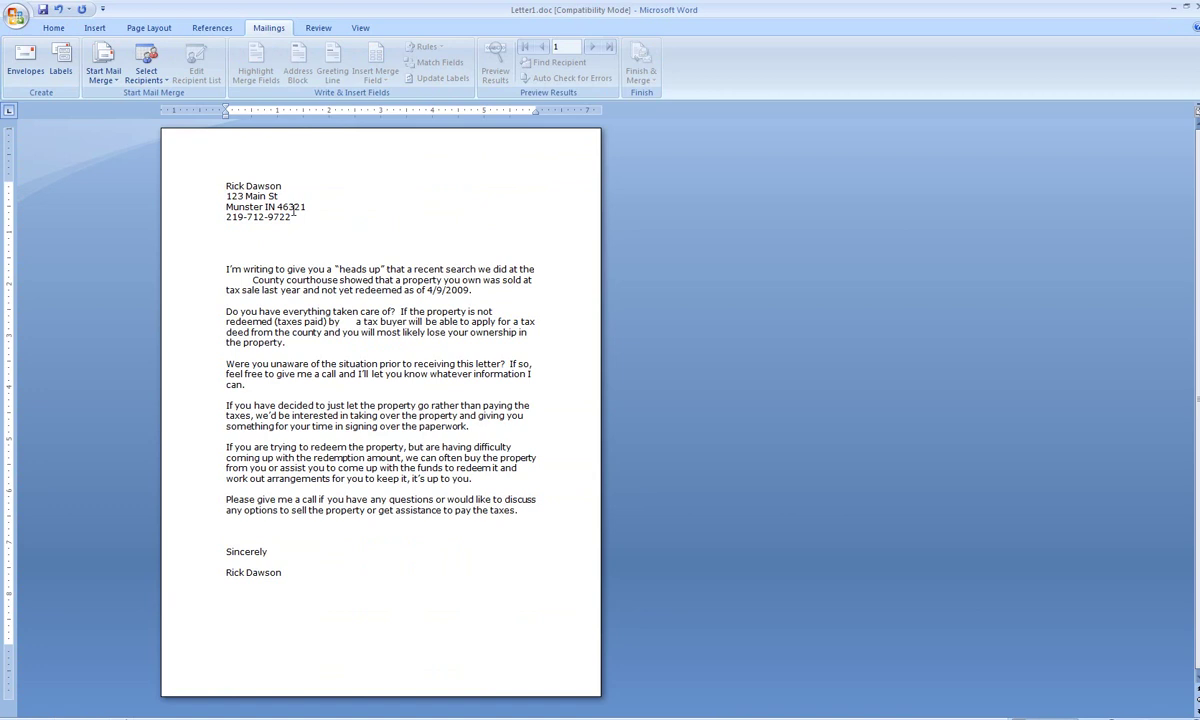
pyautogui.click(252, 250)
pyautogui.click(113, 72)
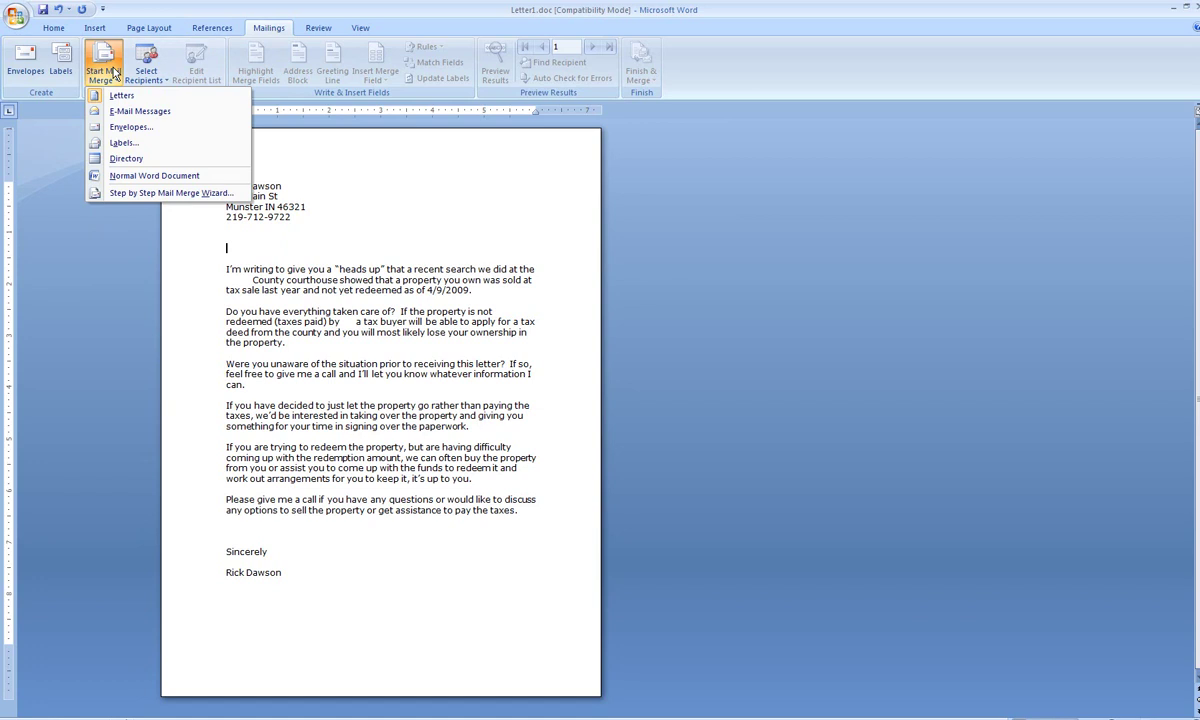
pyautogui.click(150, 193)
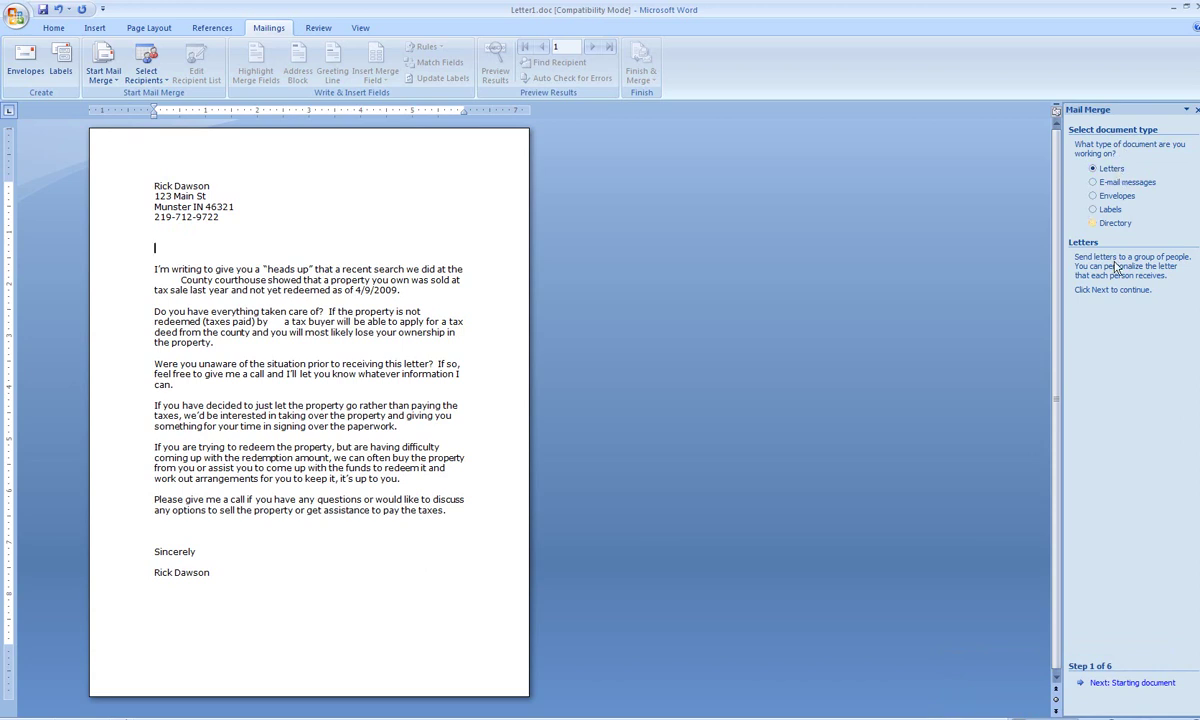
pyautogui.click(1132, 682)
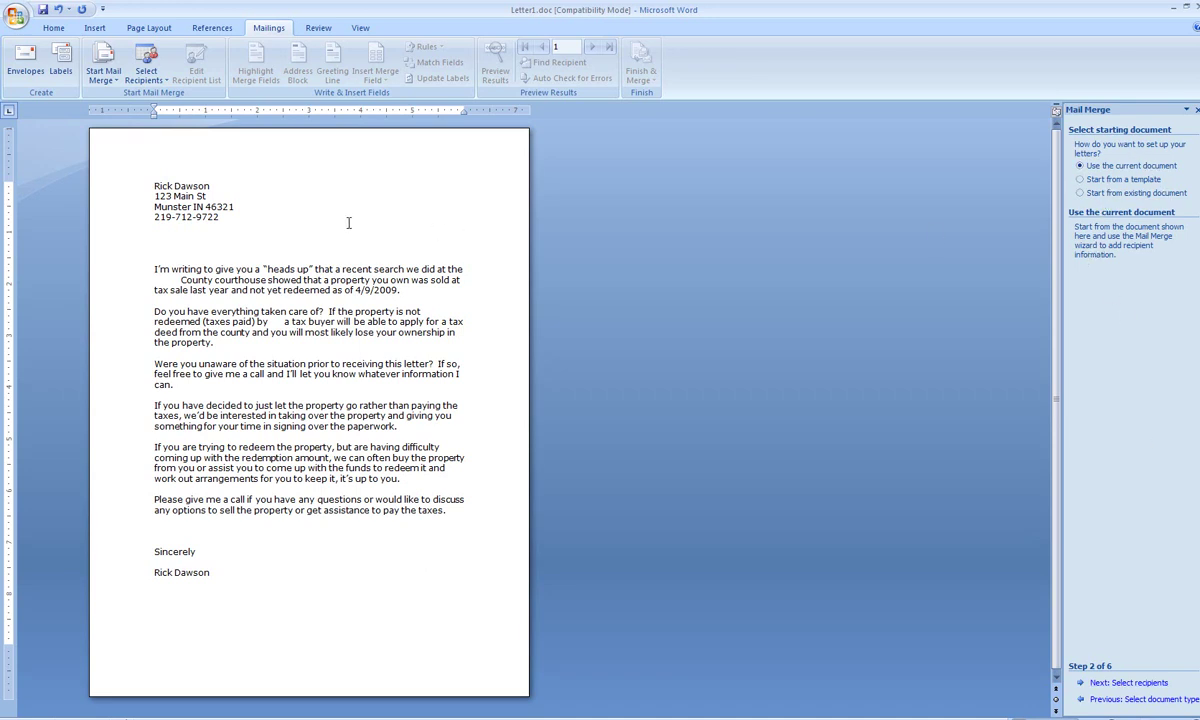
pyautogui.click(1128, 684)
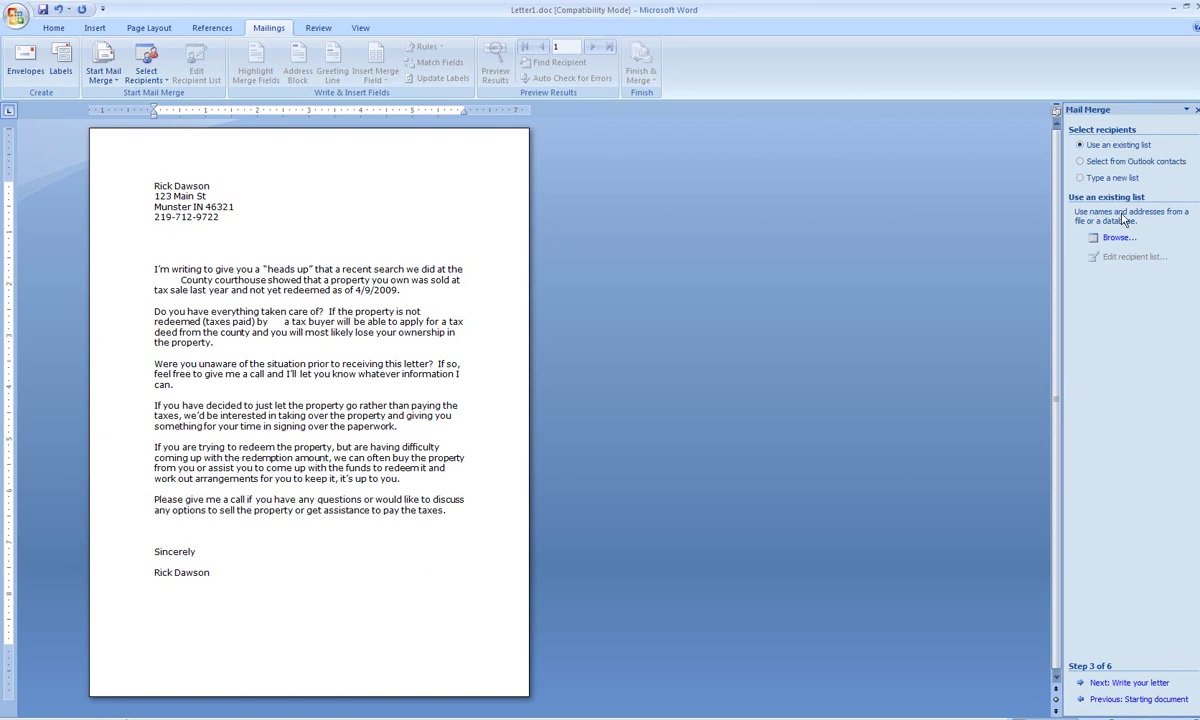
# Use the canady$ table of canady.xls in the Desktop folder as the existing recipient list, with column headers in the first row and all recipients included
pyautogui.click(1120, 683)
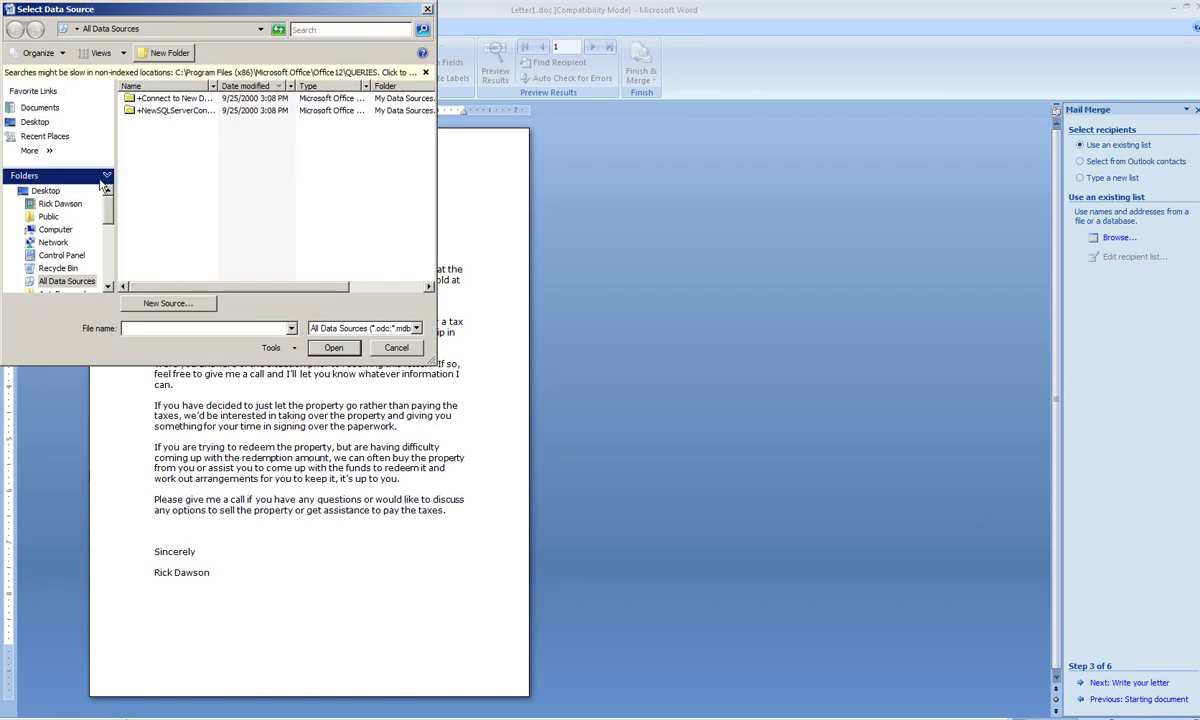
pyautogui.click(72, 123)
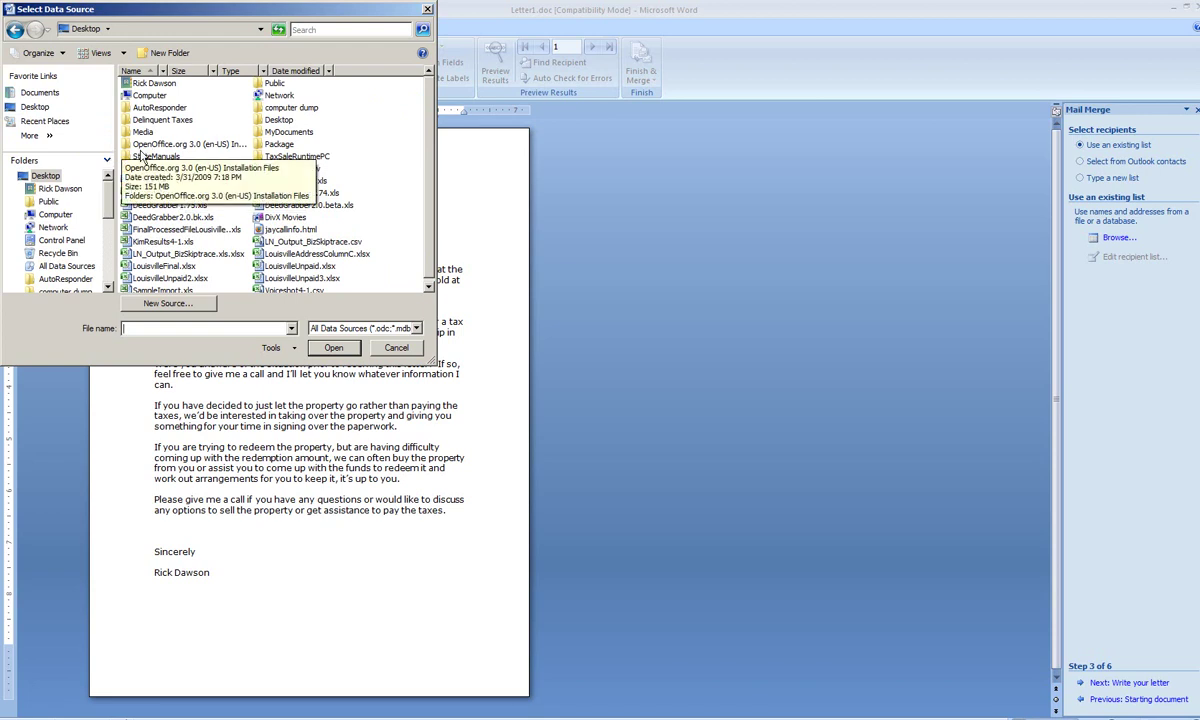
pyautogui.doubleClick(262, 120)
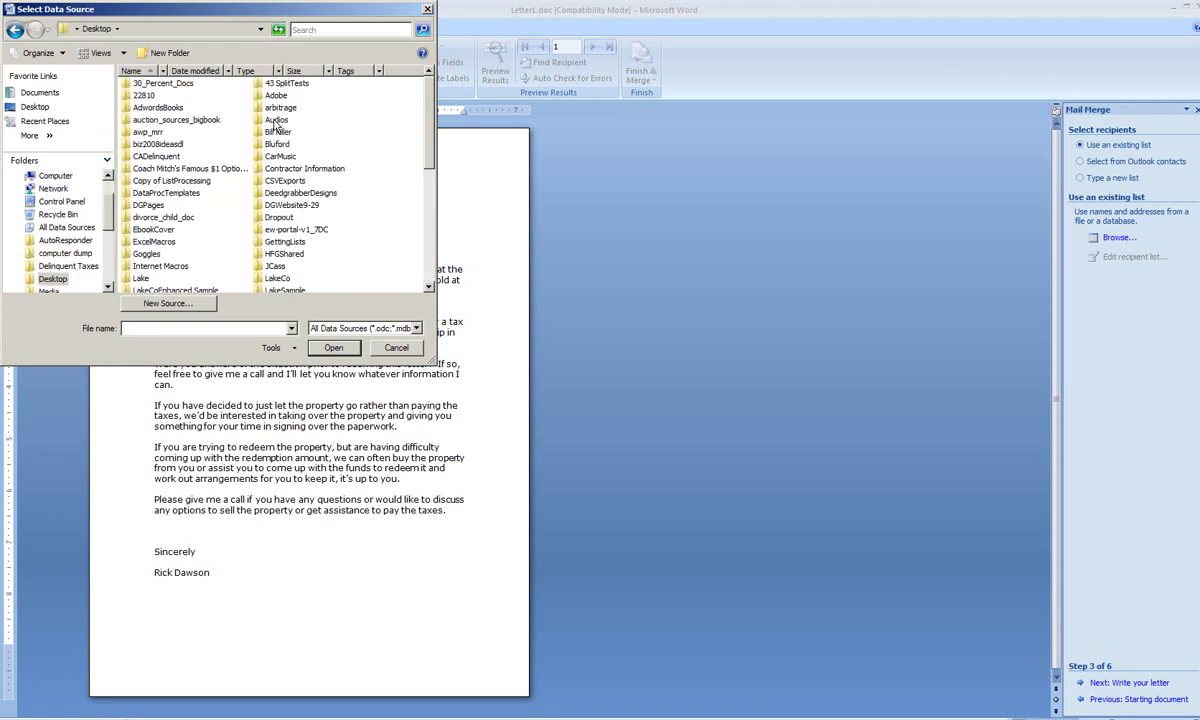
pyautogui.scroll(-5, 280, 180)
pyautogui.scroll(-2, 289, 188)
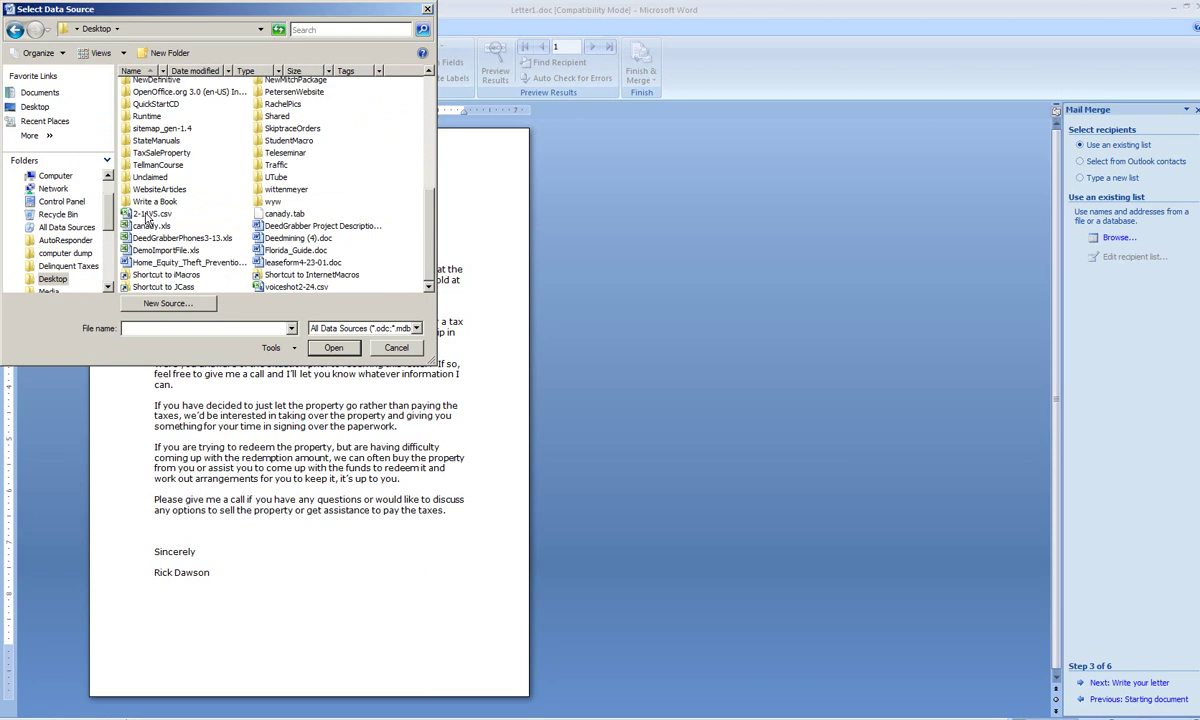
pyautogui.click(165, 228)
pyautogui.doubleClick(168, 232)
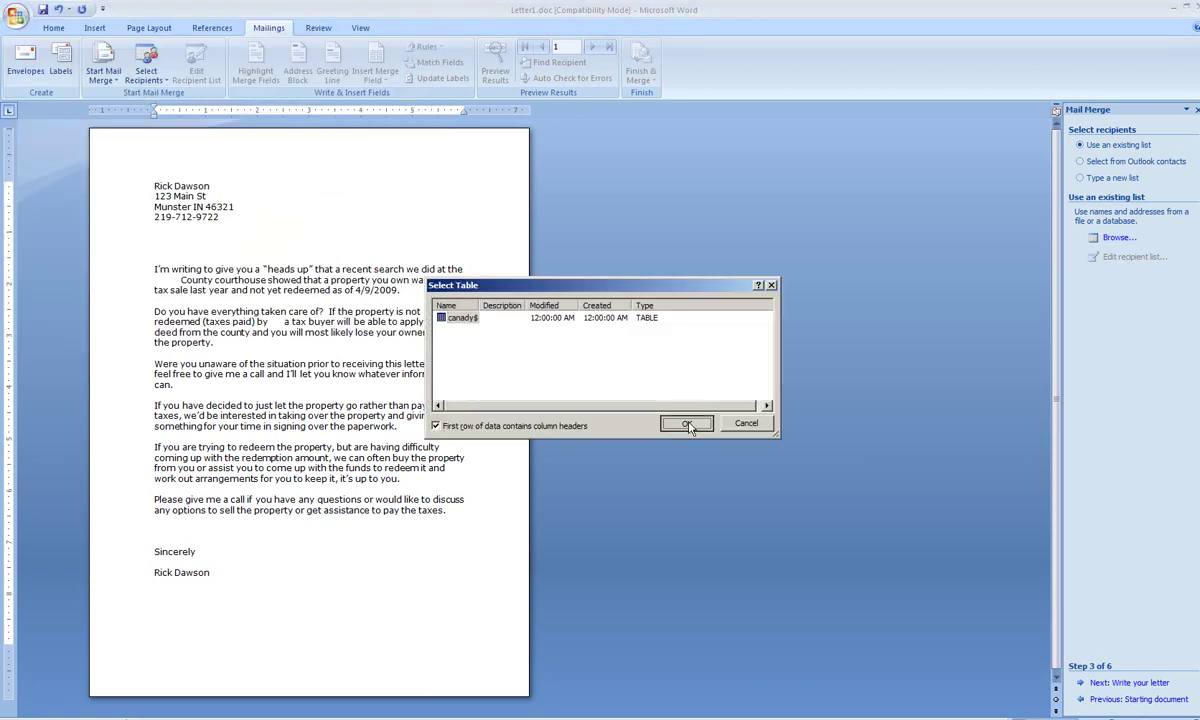
pyautogui.click(686, 423)
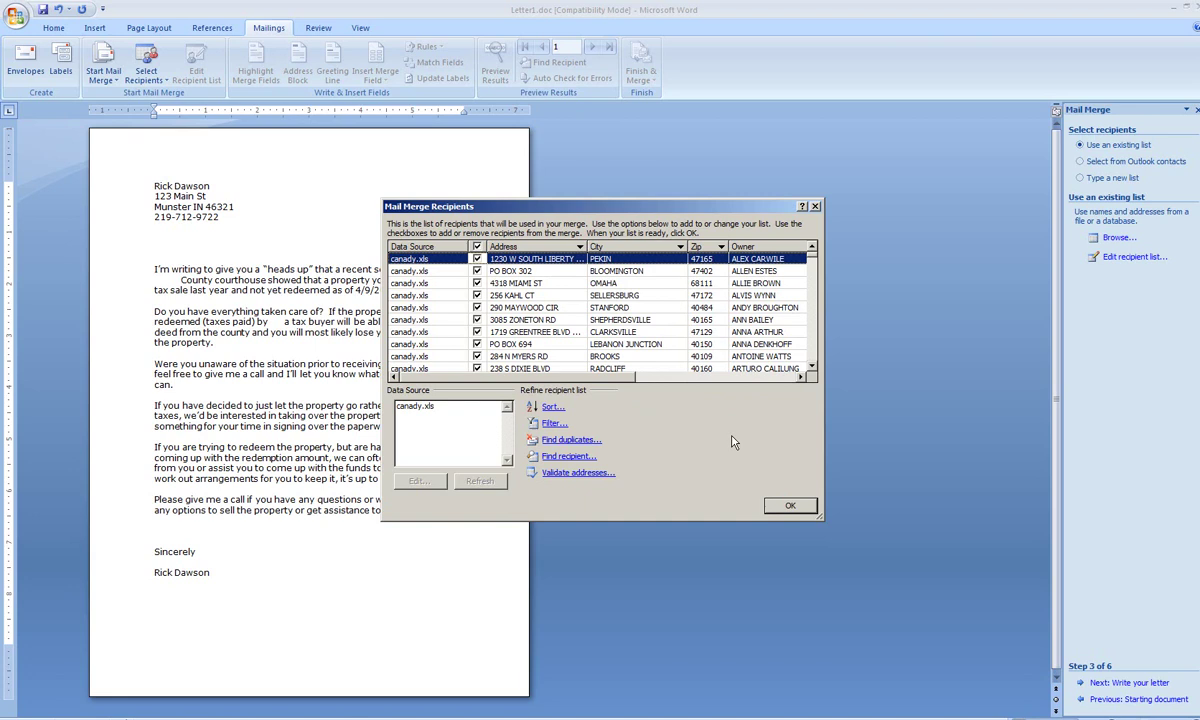
pyautogui.click(788, 506)
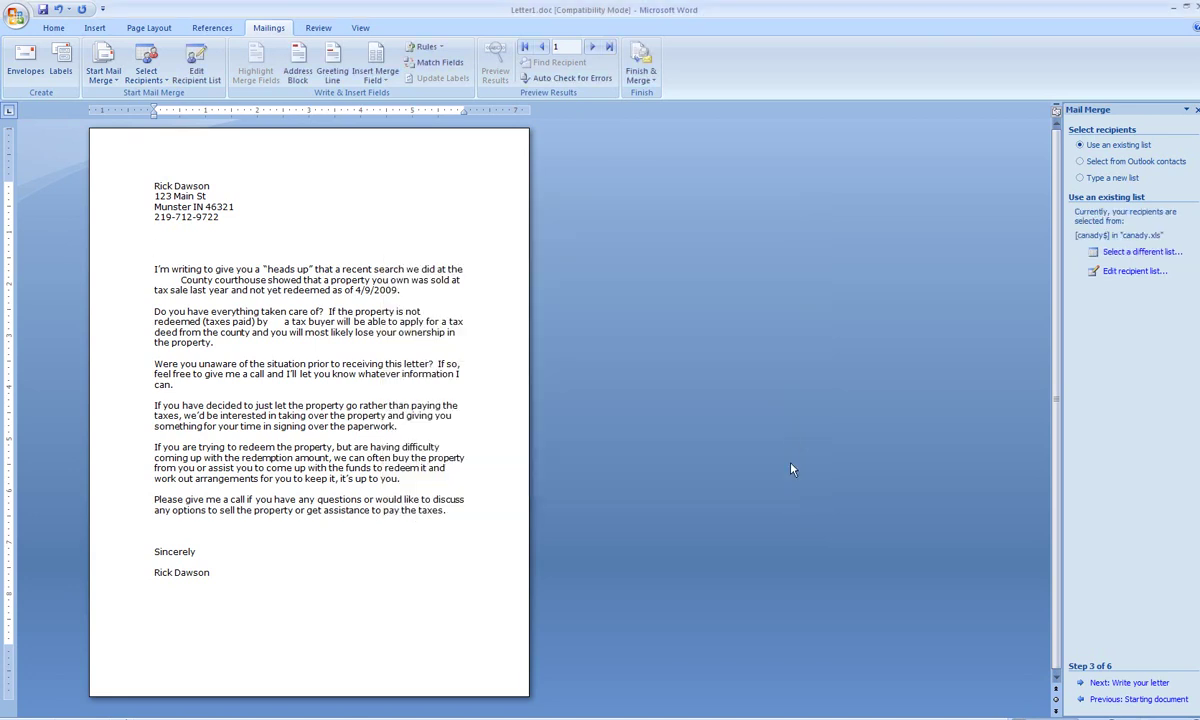
# Proceed to writing the letter and insert the Owner merge field on the blank line below the sender's address
pyautogui.click(1149, 685)
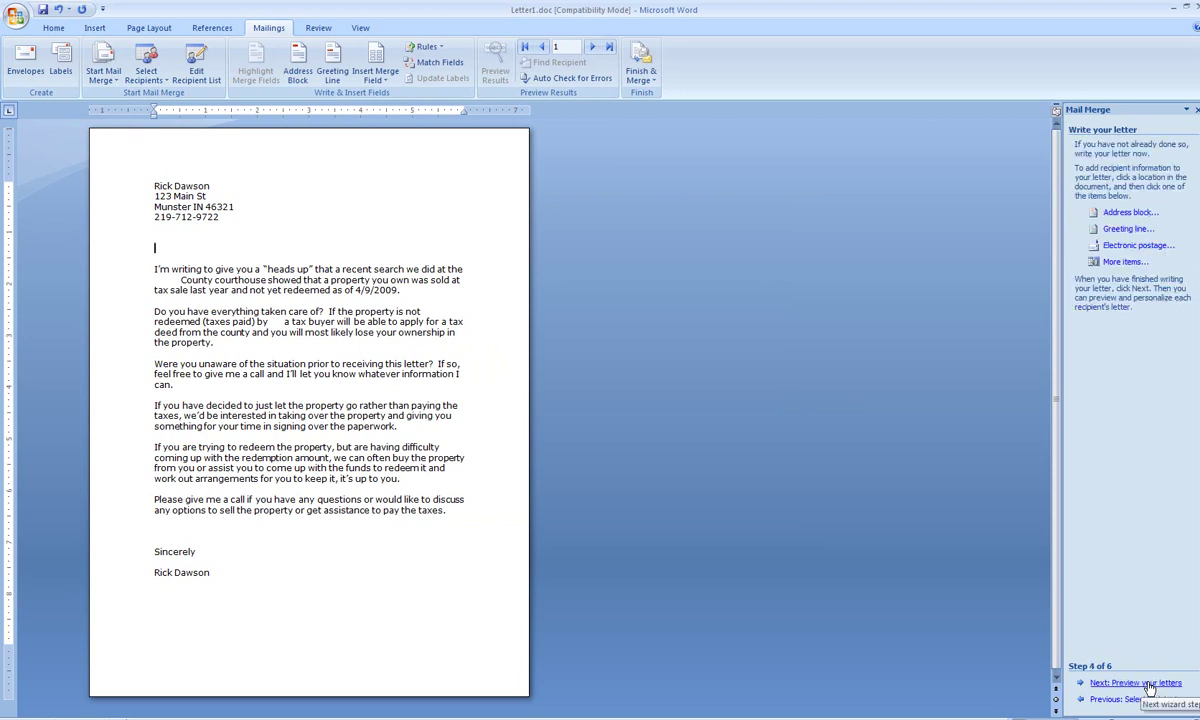
pyautogui.click(1125, 262)
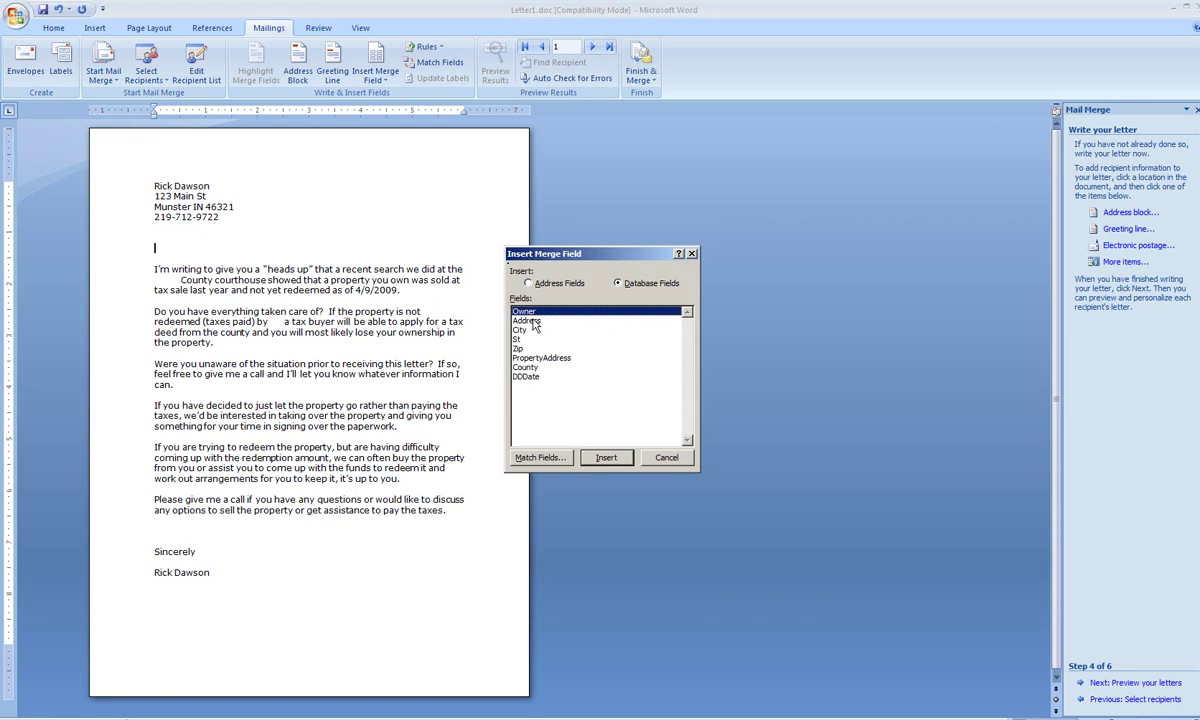
pyautogui.click(601, 457)
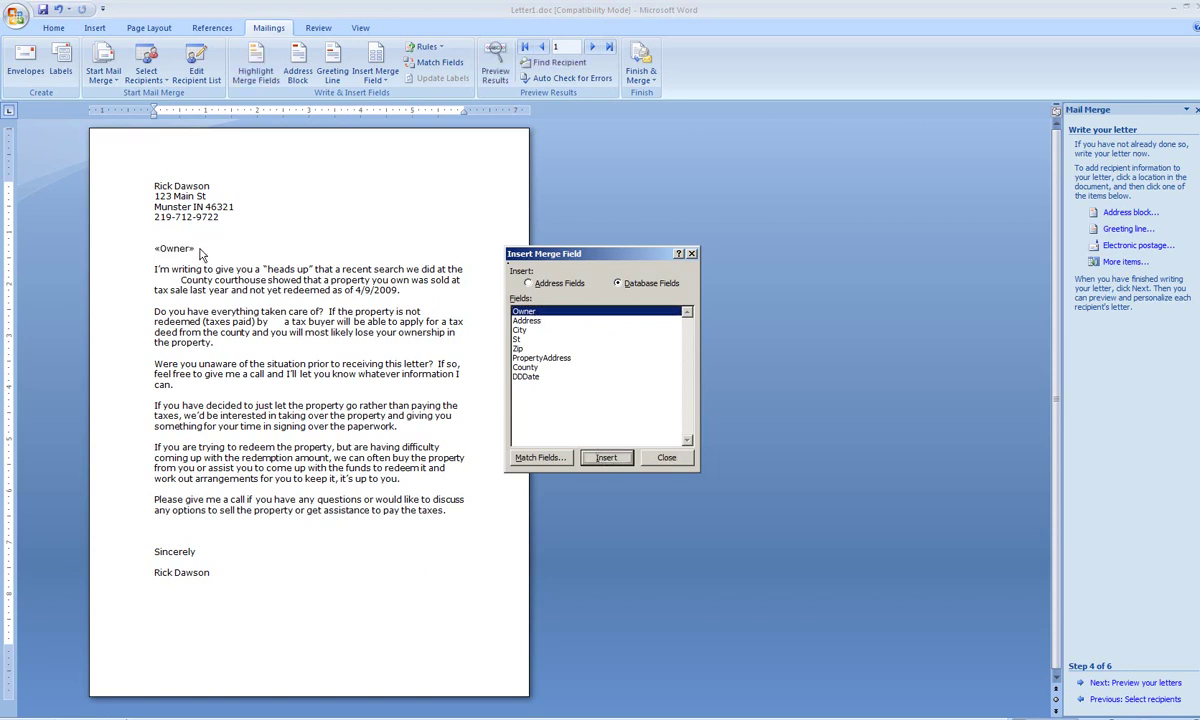
pyautogui.click(668, 459)
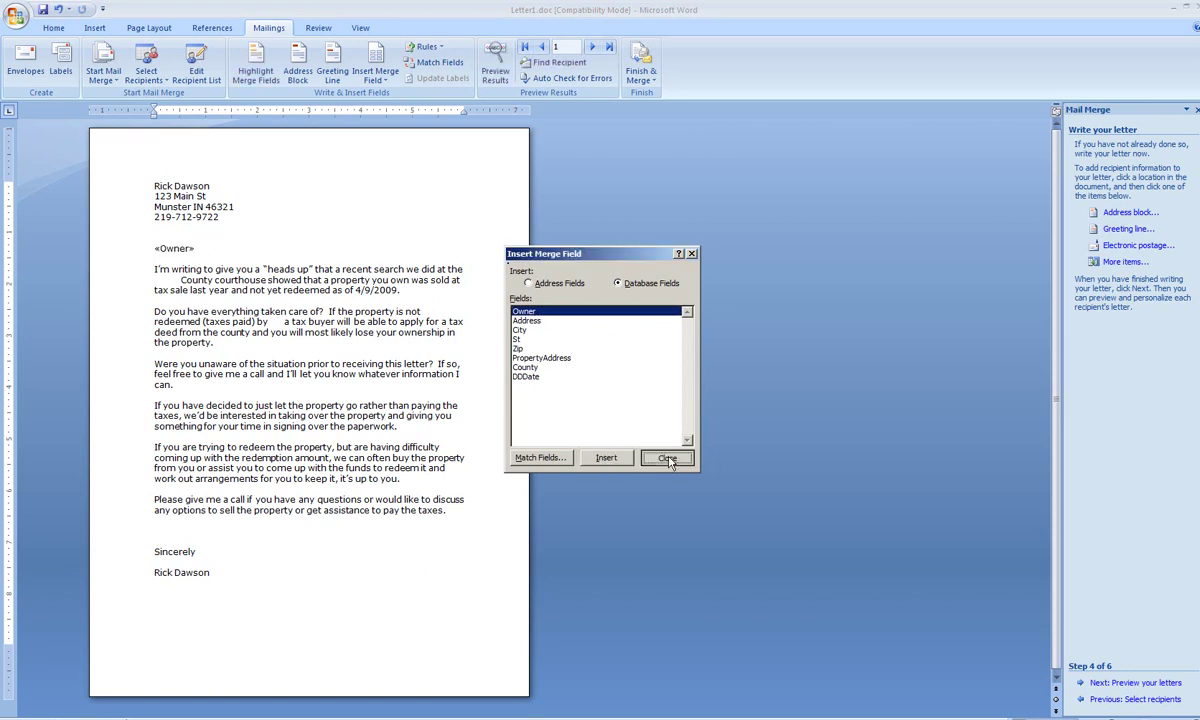
# Add a new line below the Owner field and insert the Address merge field there
pyautogui.click(205, 244)
pyautogui.press('Return')
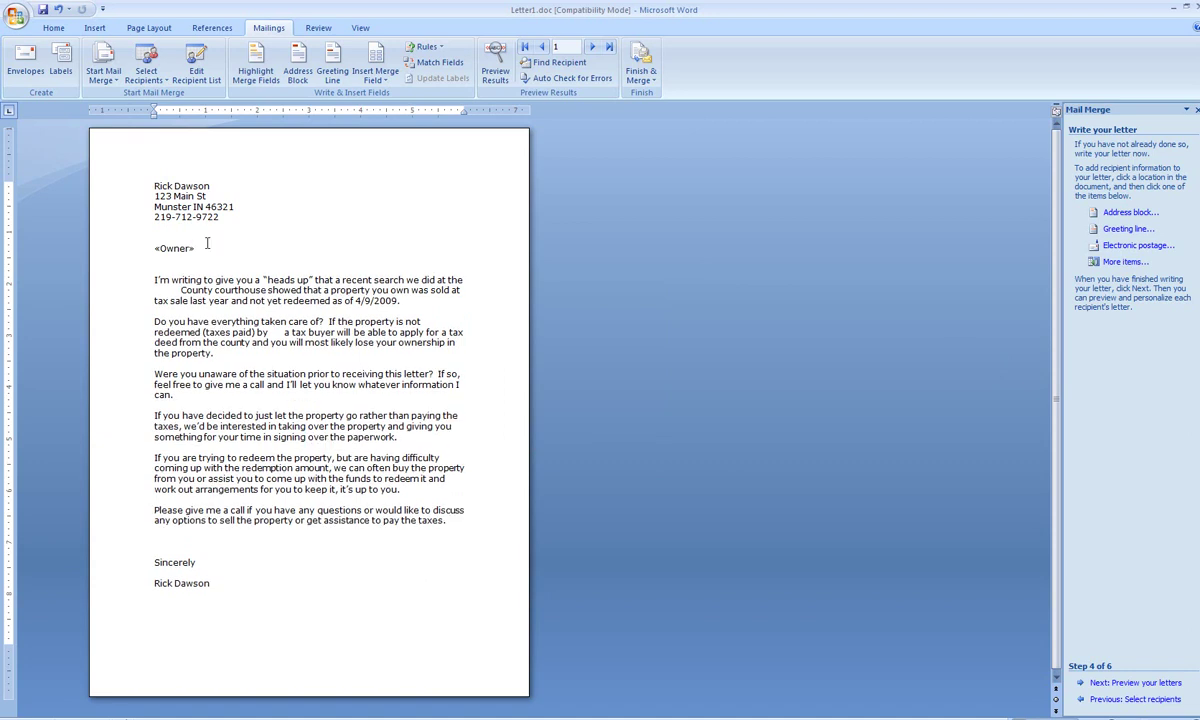
pyautogui.click(1110, 261)
pyautogui.click(522, 320)
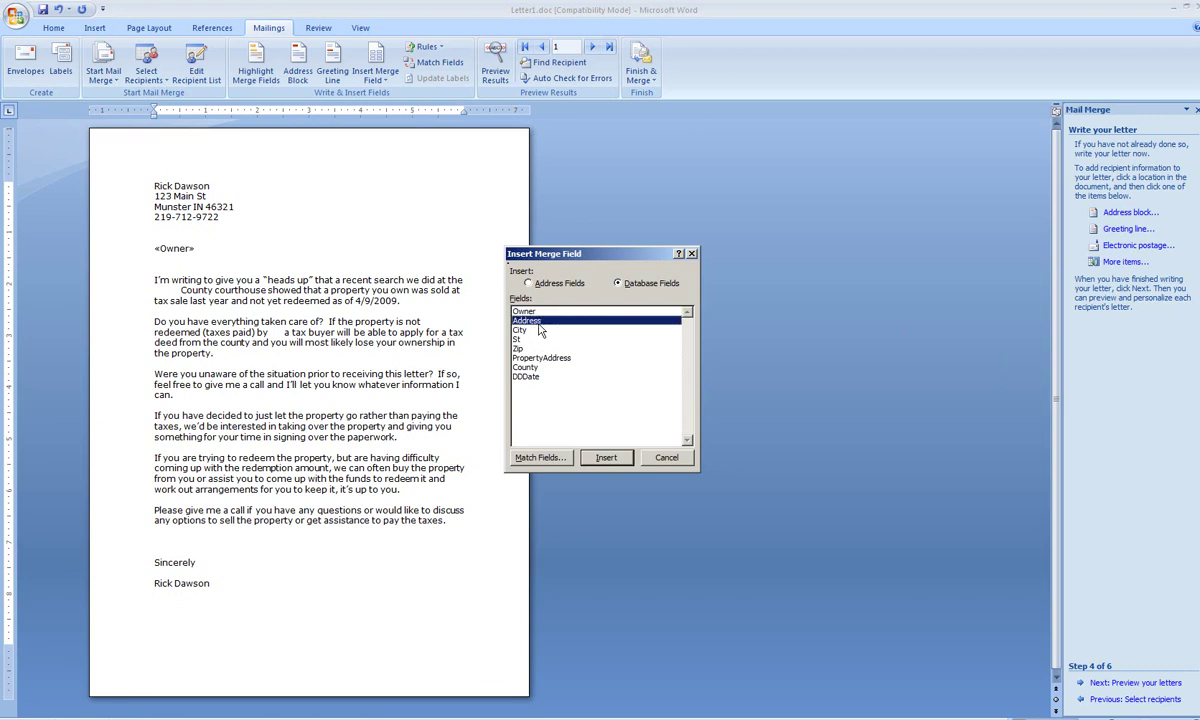
pyautogui.click(606, 458)
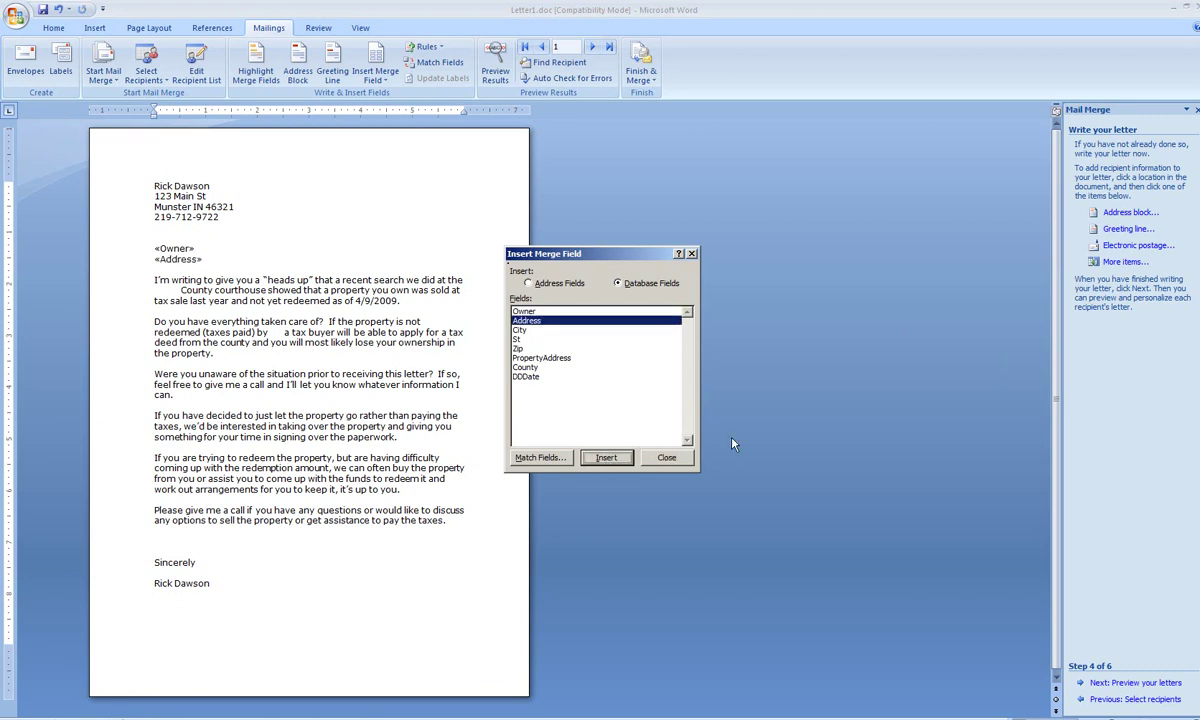
pyautogui.click(666, 457)
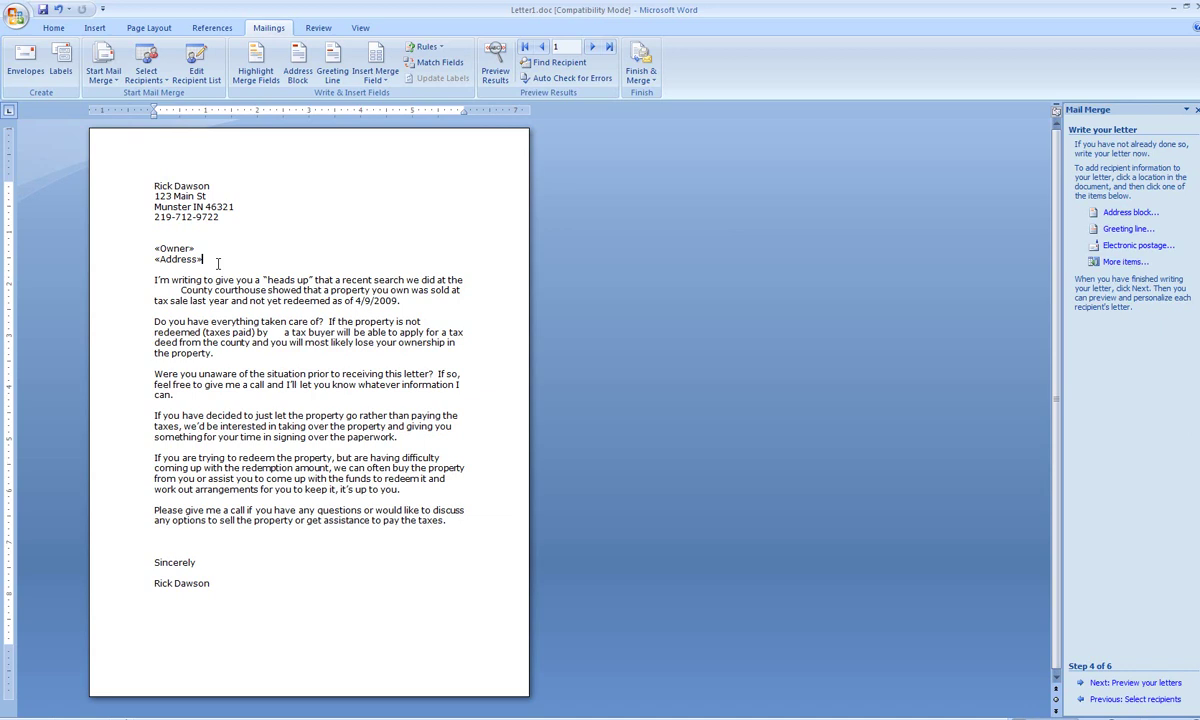
# Add a new line below the Address field and insert the City, St and Zip merge fields on it
pyautogui.press('Return')
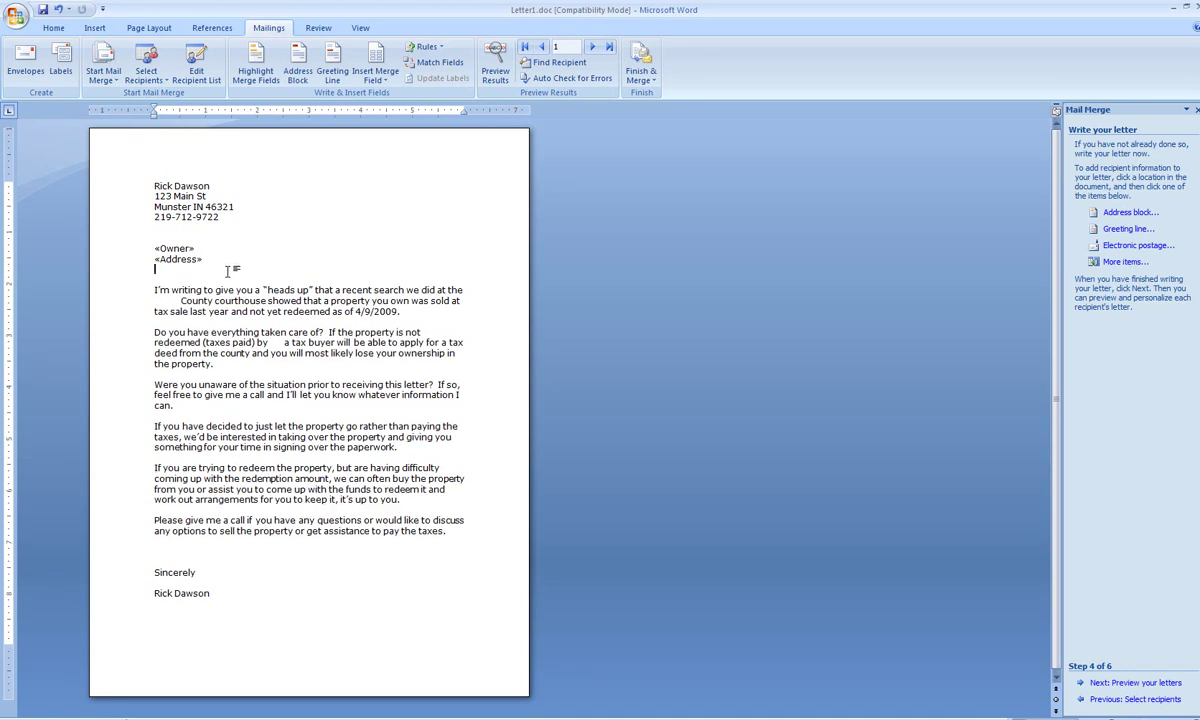
pyautogui.click(1125, 261)
pyautogui.click(520, 330)
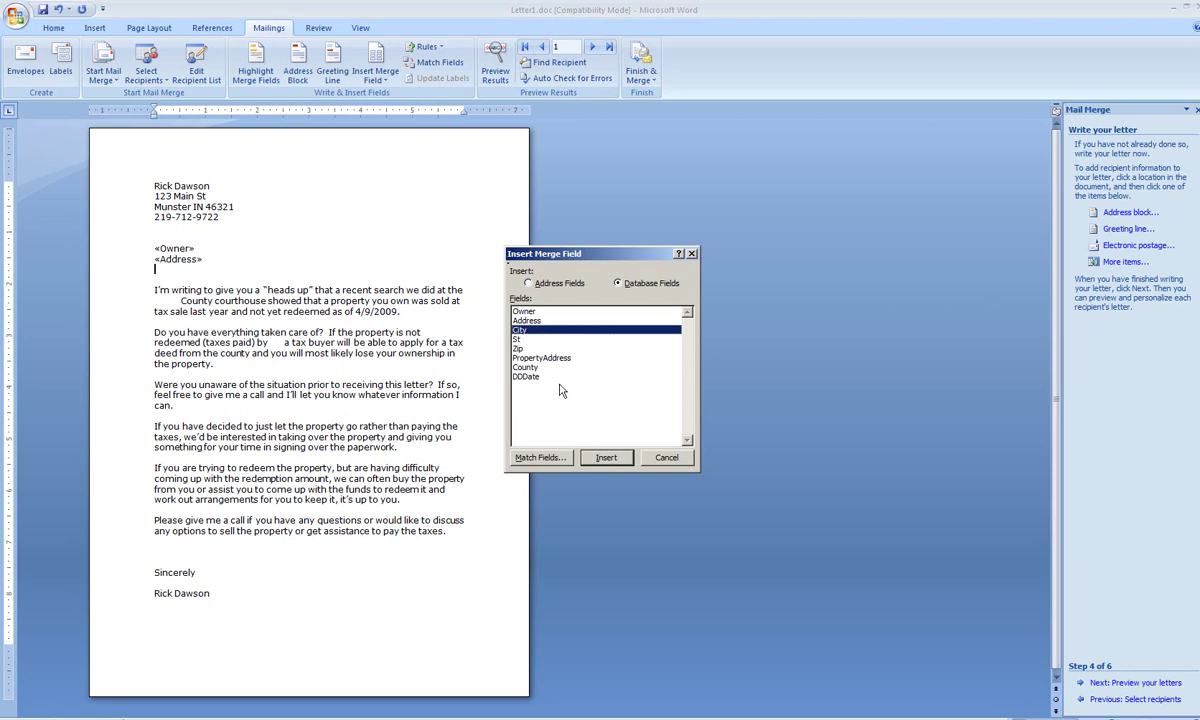
pyautogui.click(606, 457)
pyautogui.click(518, 339)
pyautogui.click(606, 457)
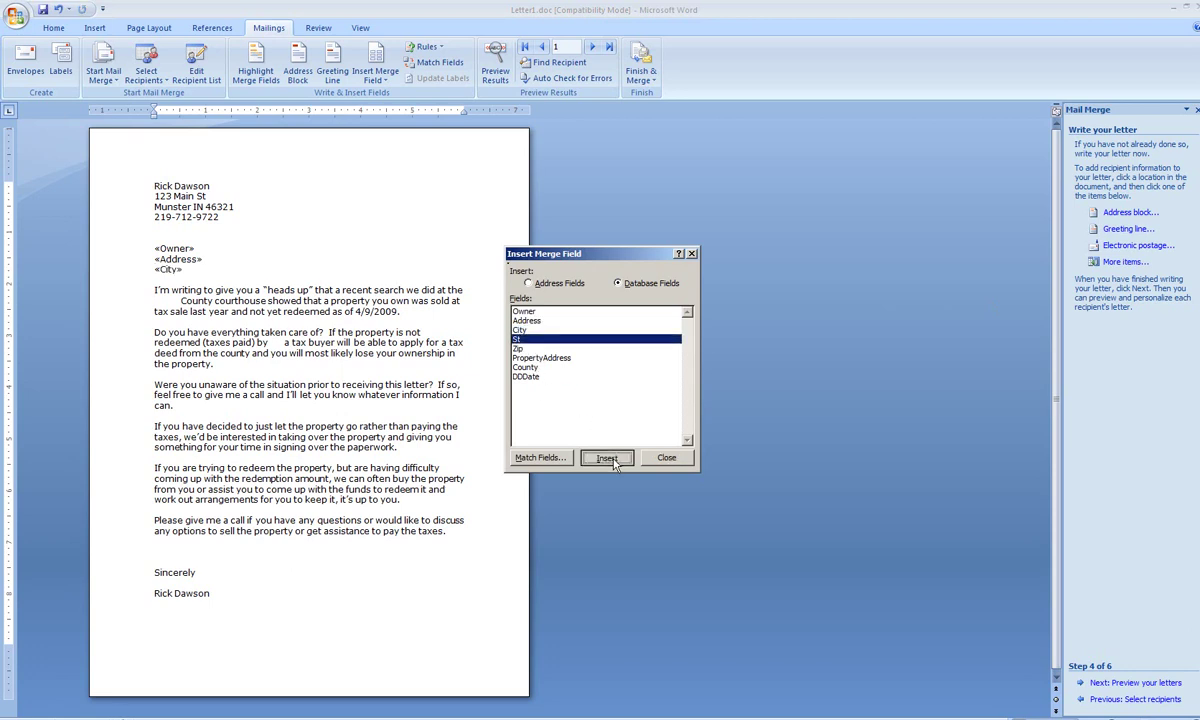
pyautogui.click(519, 349)
pyautogui.click(606, 458)
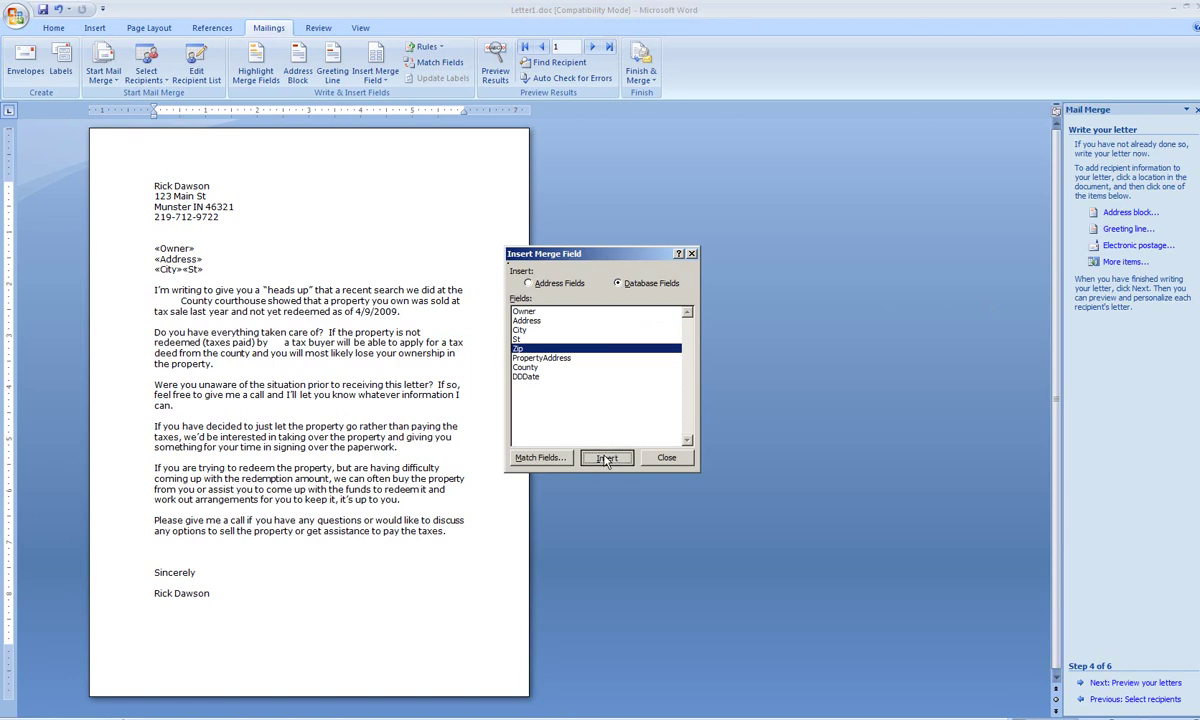
# Finish inserting address fields and separate the City, St and Zip merge fields with spaces
pyautogui.click(666, 457)
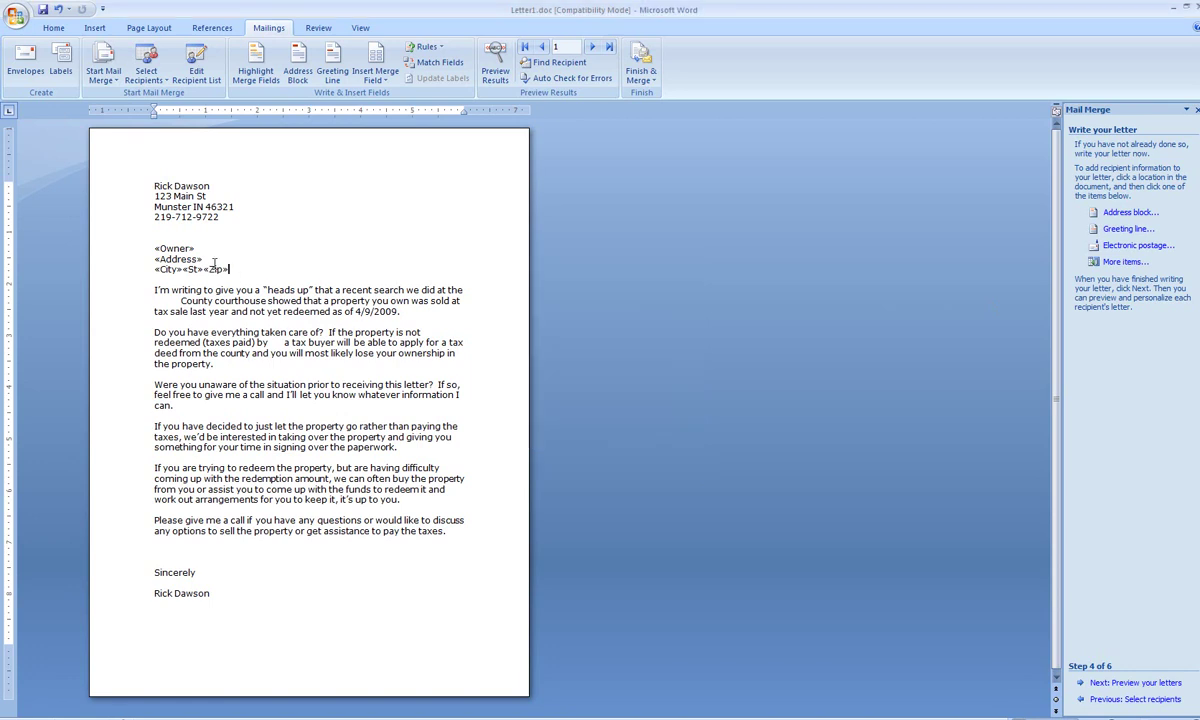
pyautogui.click(194, 270)
# Replace the blank gap before "County courthouse" in the first paragraph with the County merge field
pyautogui.moveTo(155, 300); pyautogui.dragTo(178, 300)
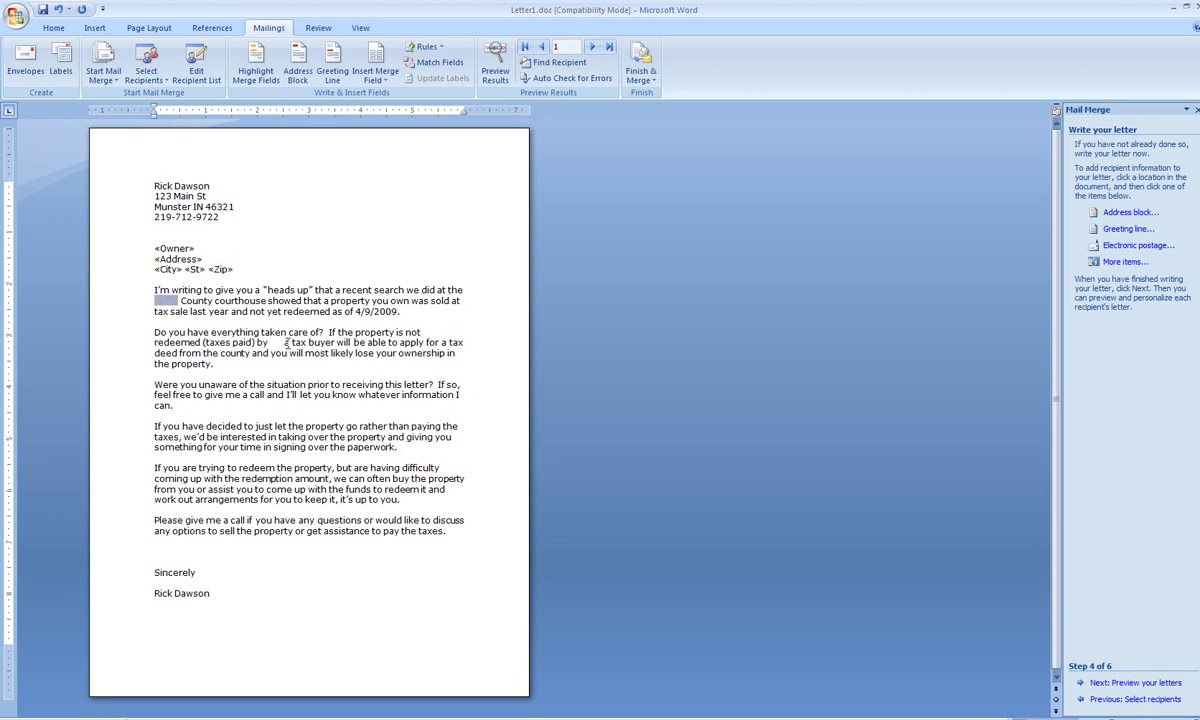
pyautogui.click(1125, 261)
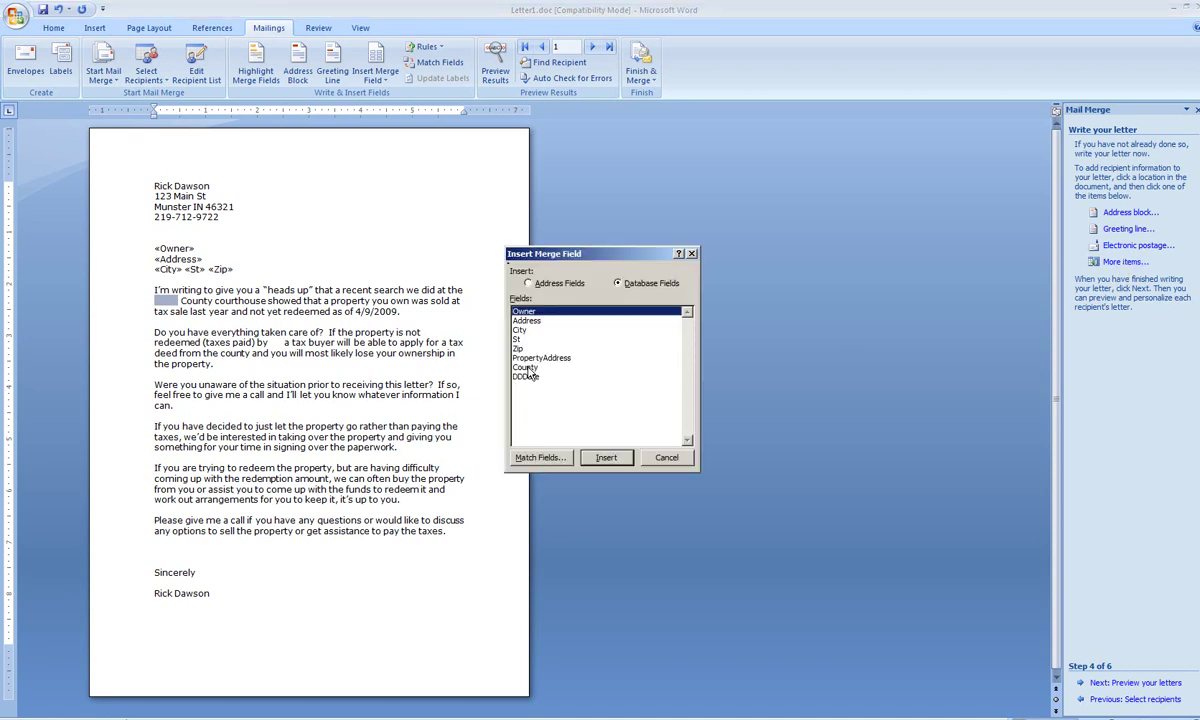
pyautogui.click(565, 367)
pyautogui.click(607, 457)
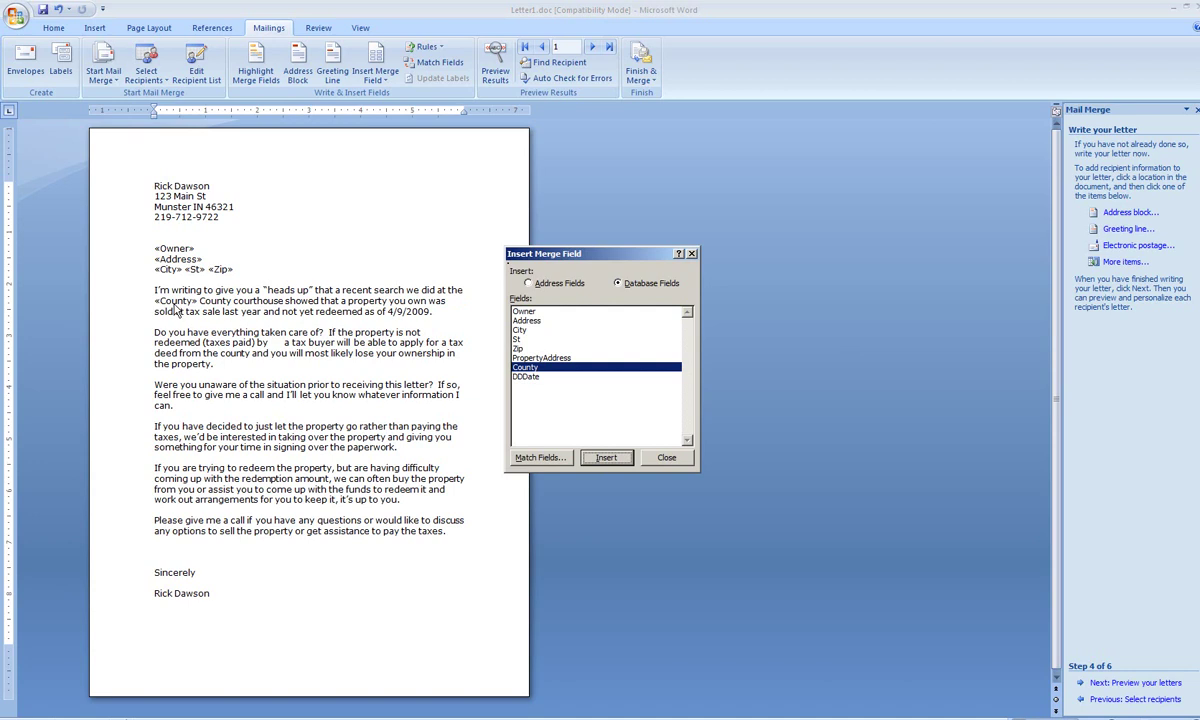
pyautogui.click(666, 458)
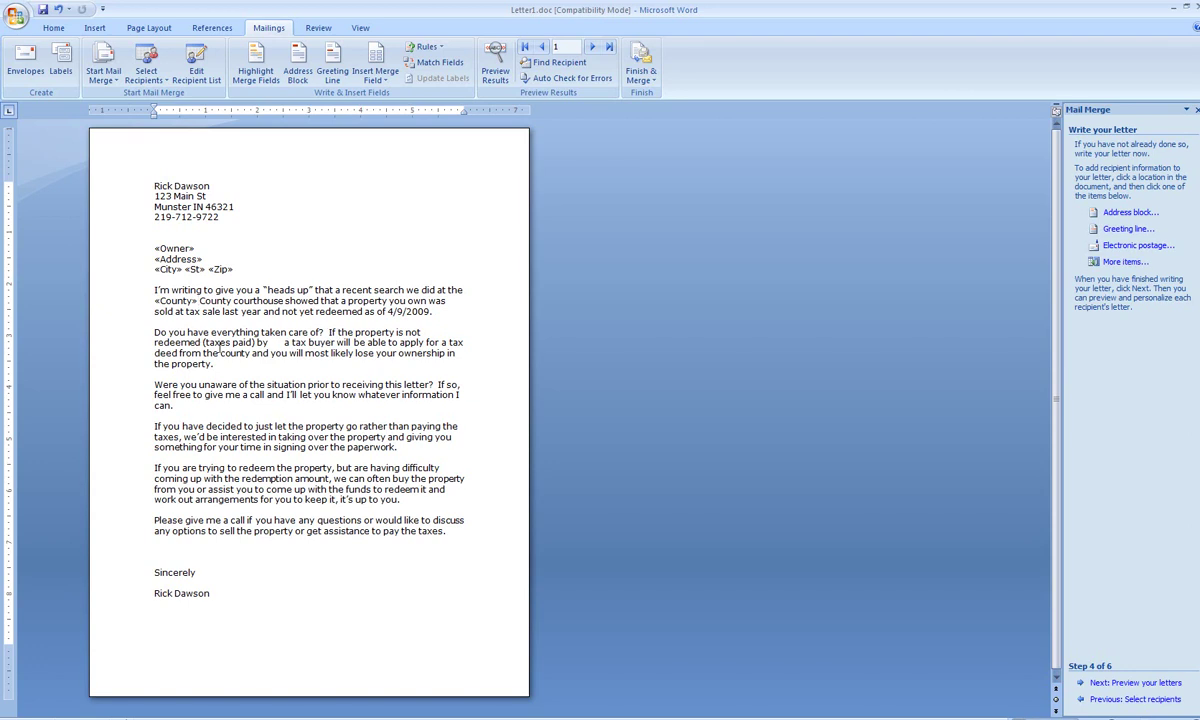
# Replace the blank gap after "redeemed (taxes paid) by" in the second paragraph with the DDDate merge field
pyautogui.doubleClick(272, 342)
pyautogui.click(1136, 262)
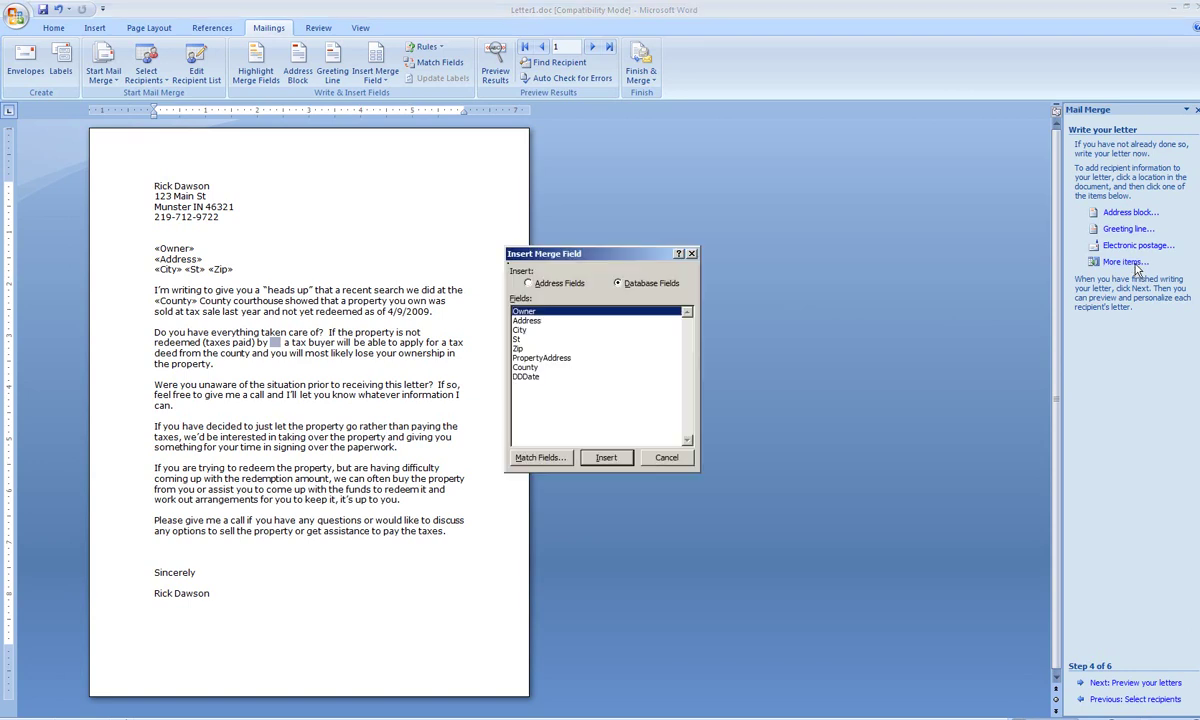
pyautogui.click(523, 377)
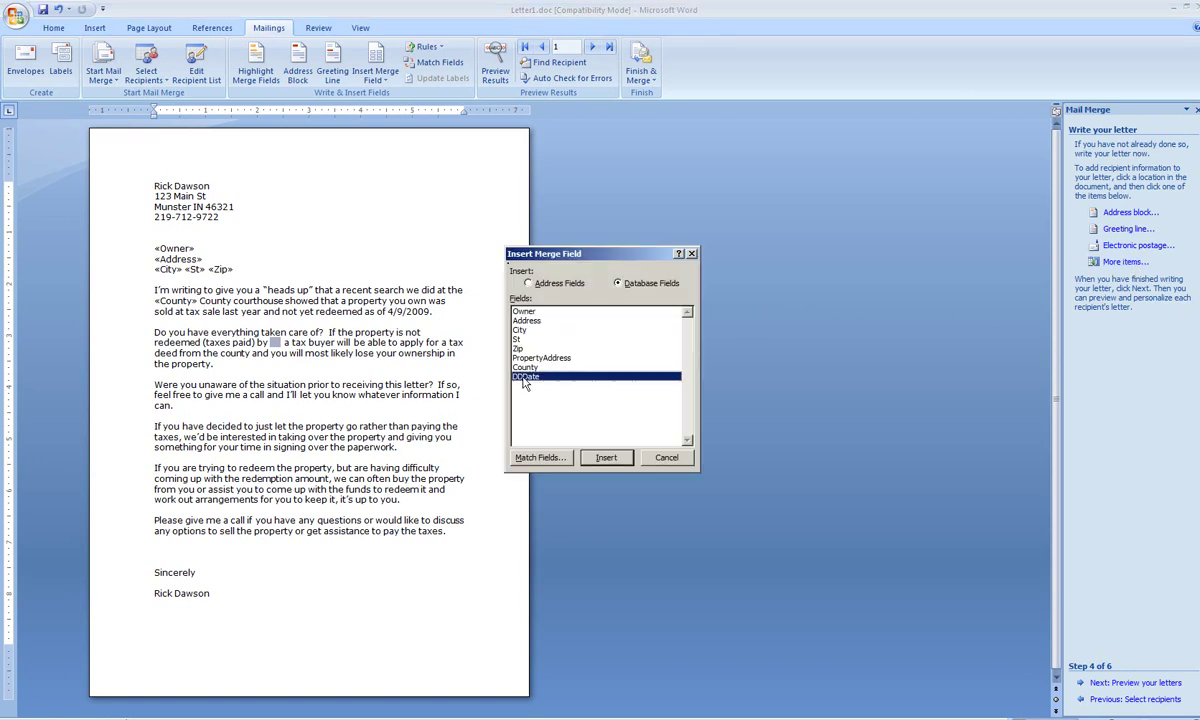
pyautogui.click(606, 457)
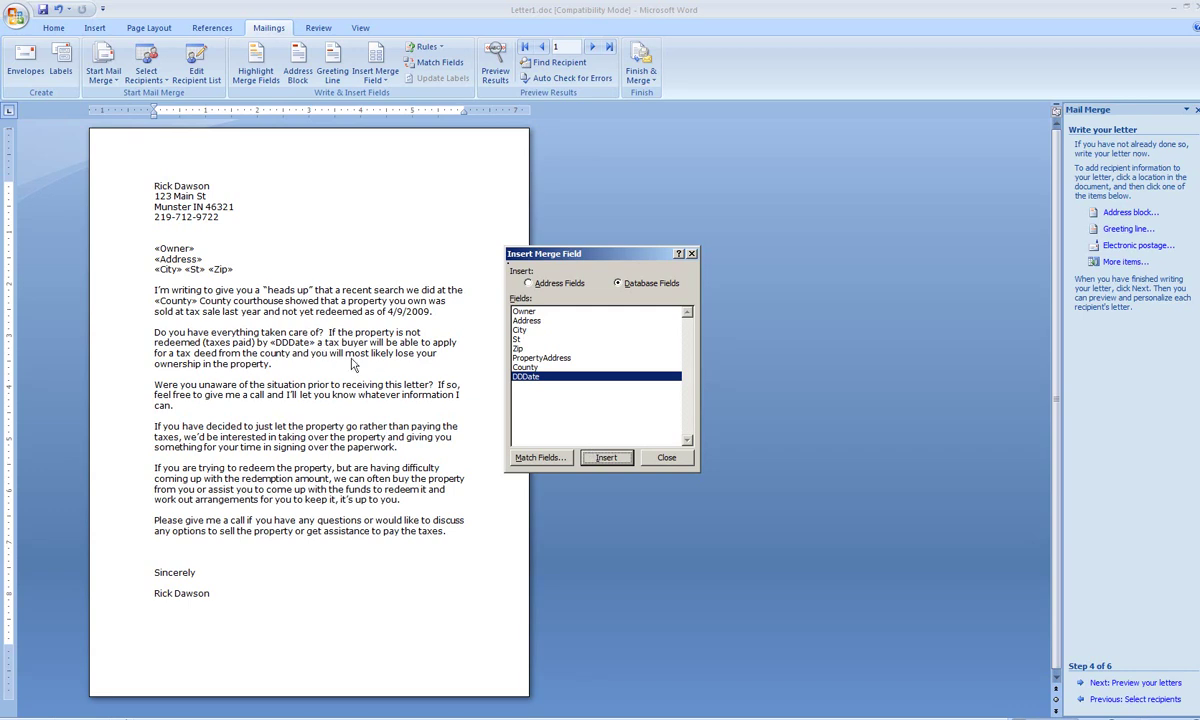
pyautogui.click(665, 458)
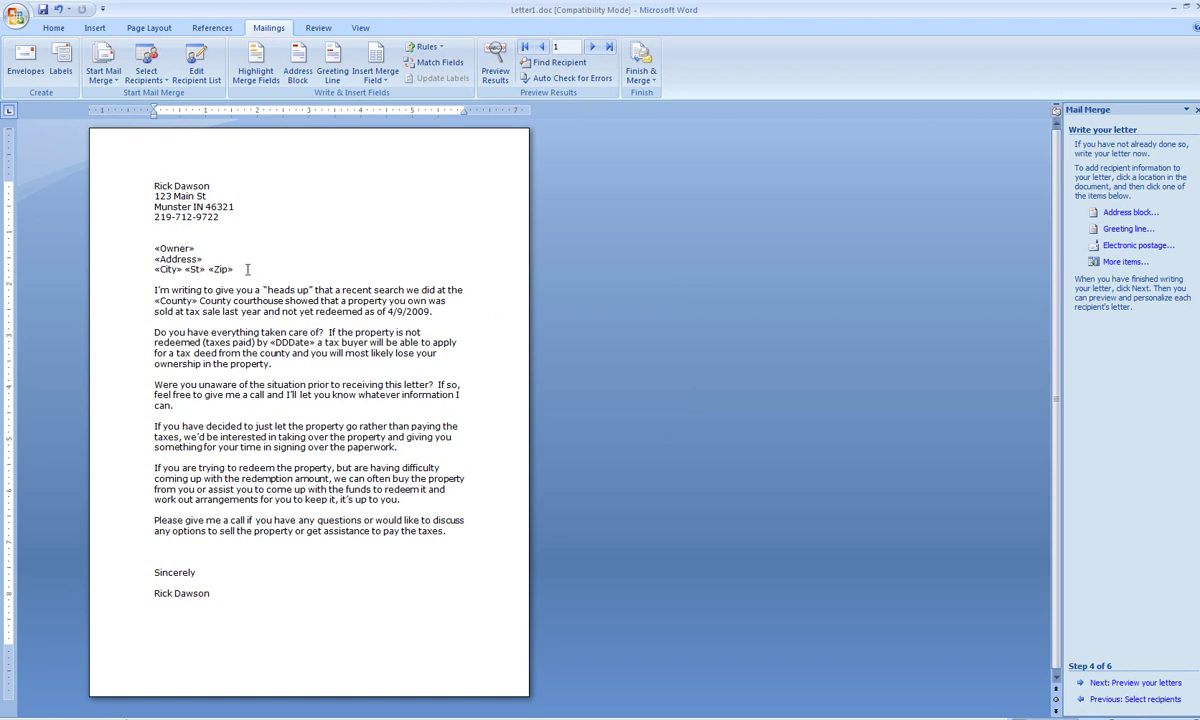
# Leave a blank line below the City, St and Zip fields and add a "RE:" line with the PropertyAddress merge field
pyautogui.press('Return')
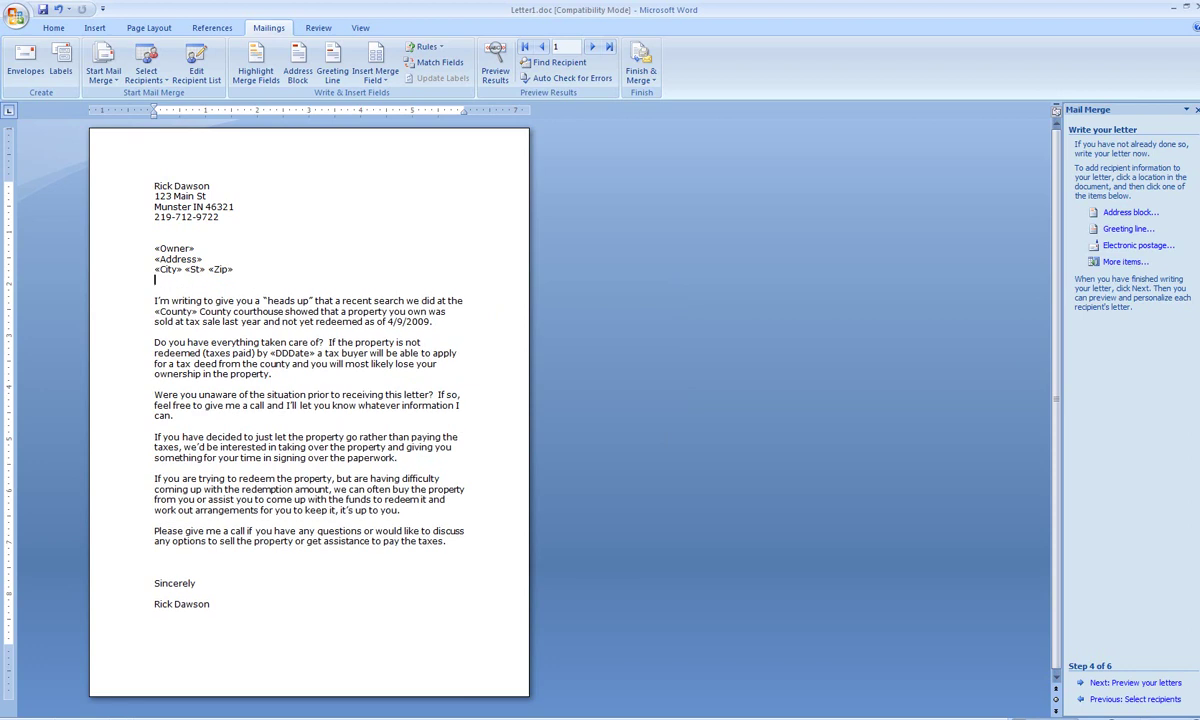
pyautogui.press('Return')
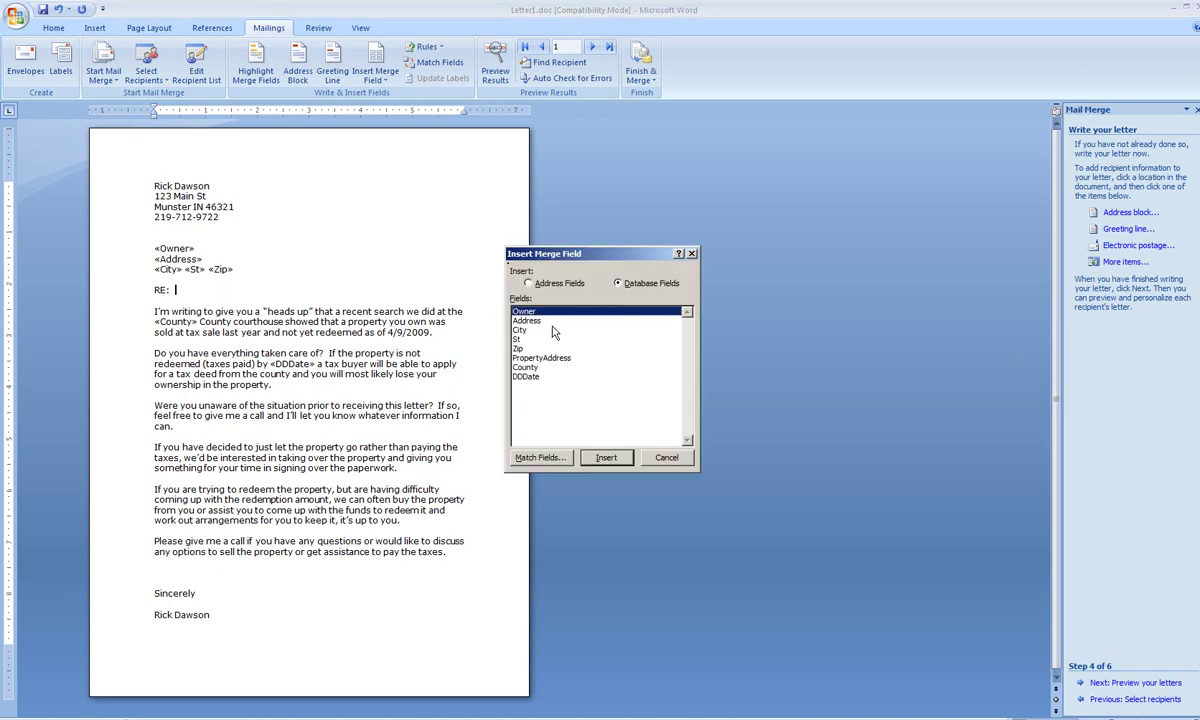
pyautogui.click(540, 357)
pyautogui.click(606, 457)
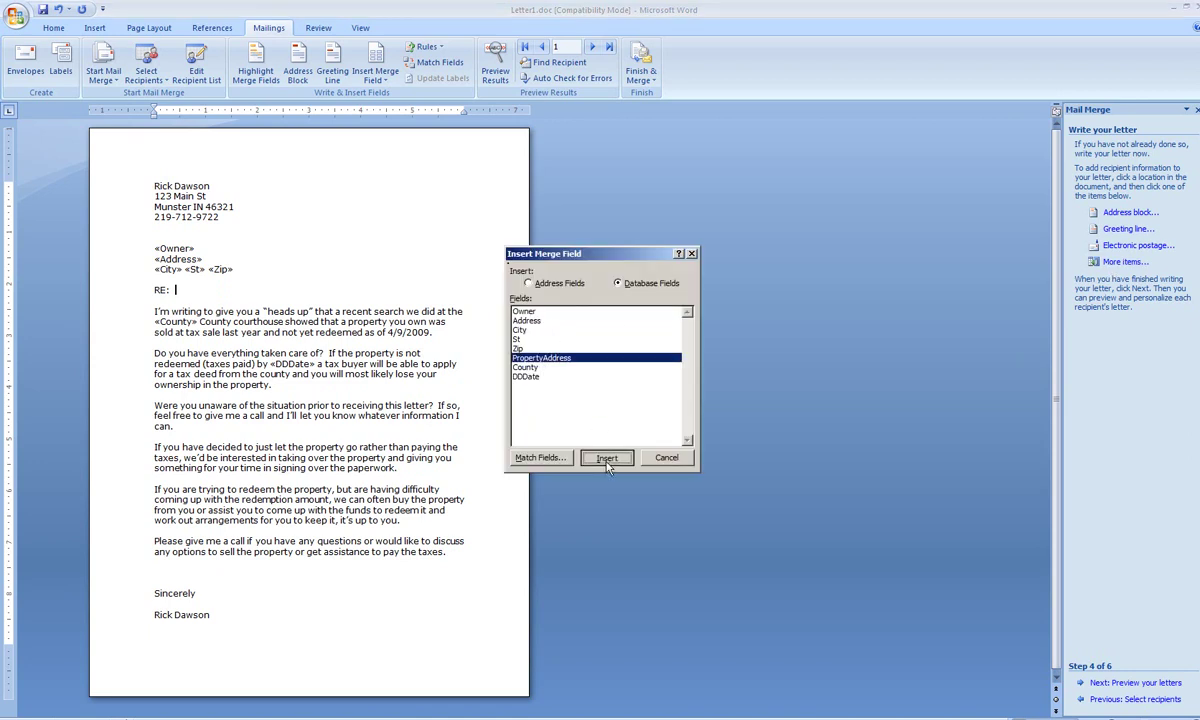
pyautogui.click(664, 458)
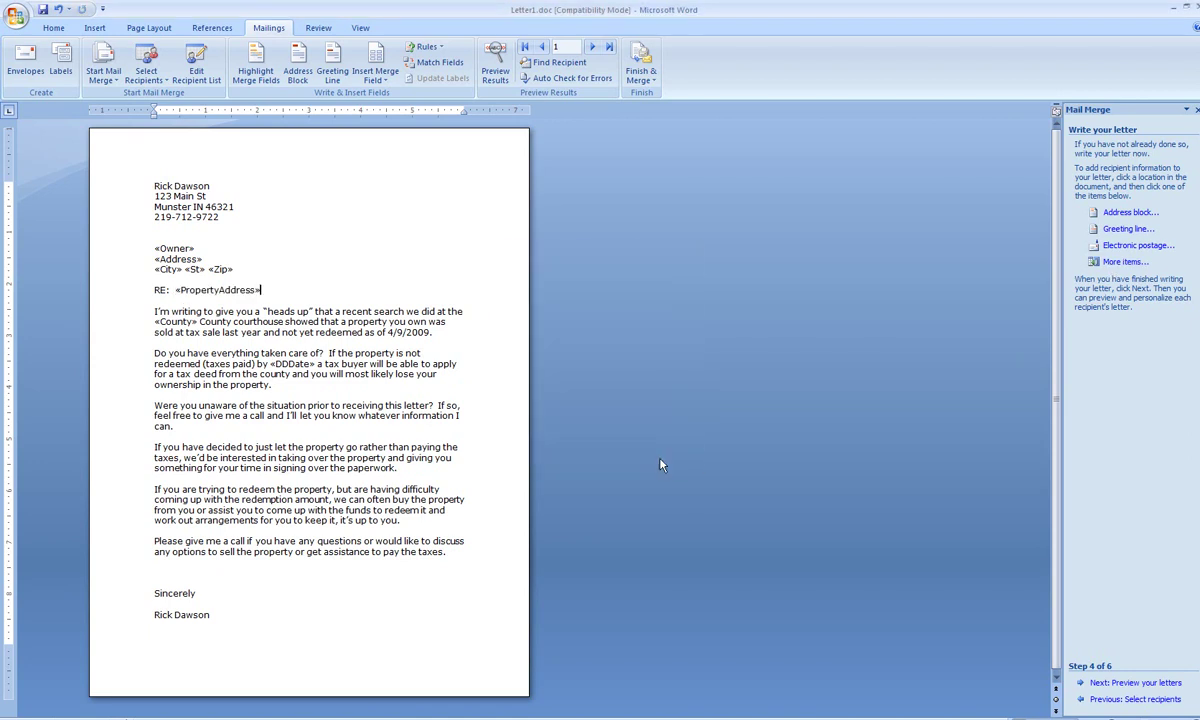
# Preview the first recipient's merged letter and proceed to completing the merge
pyautogui.click(1136, 683)
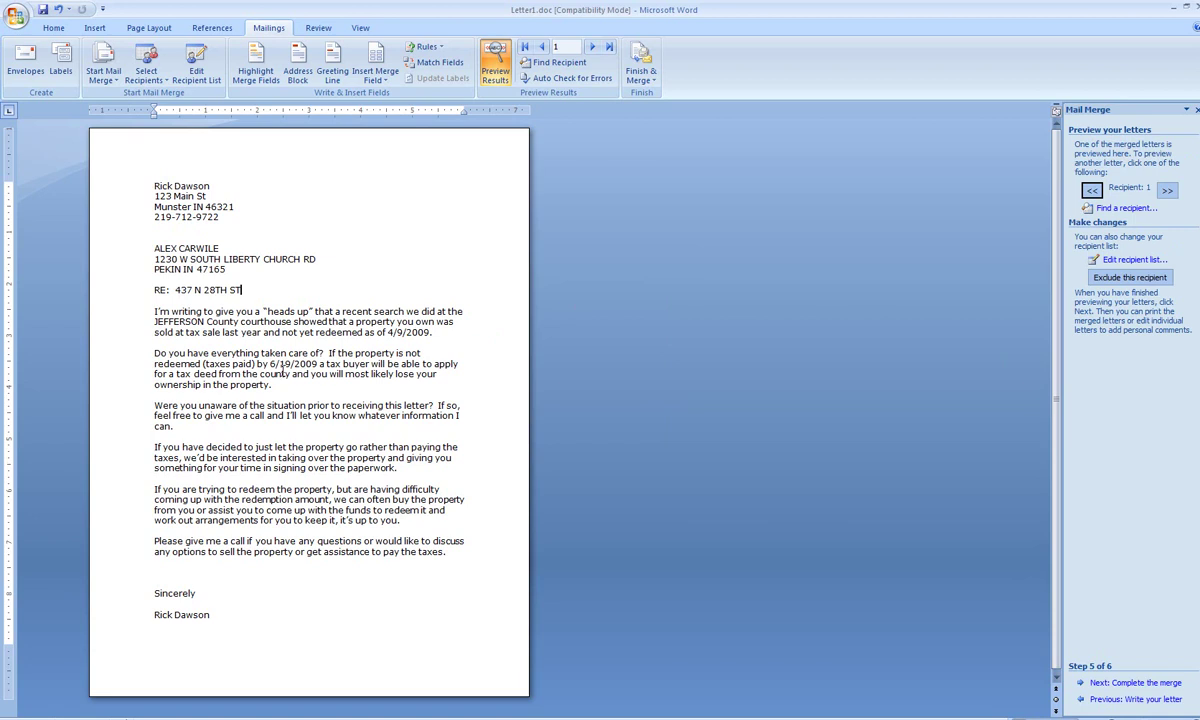
pyautogui.click(1133, 682)
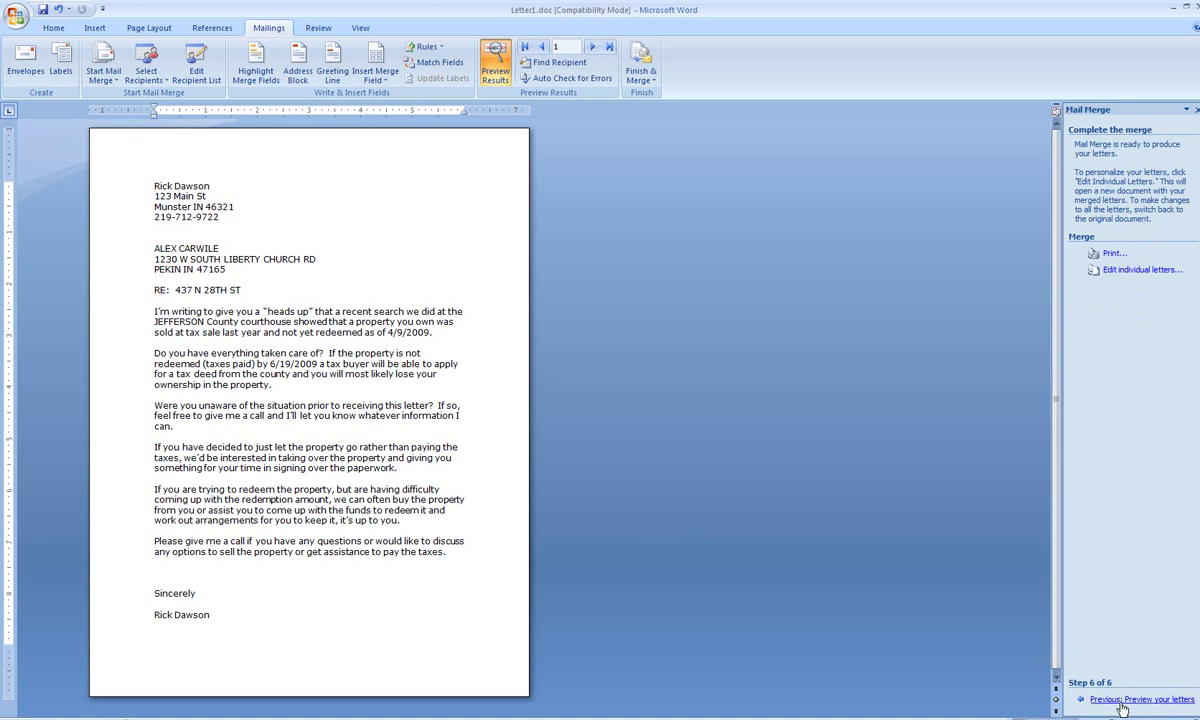
# Check the print options for the merged letters with all records selected, and cancel without printing
pyautogui.click(1115, 255)
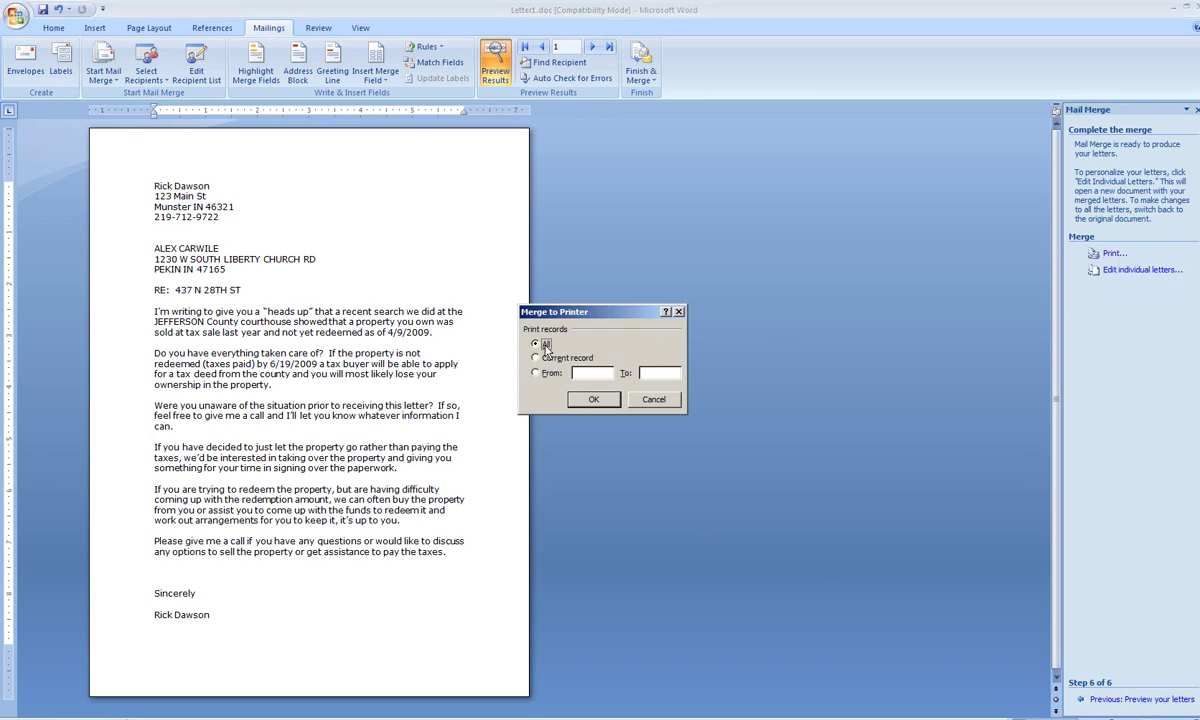
pyautogui.click(653, 399)
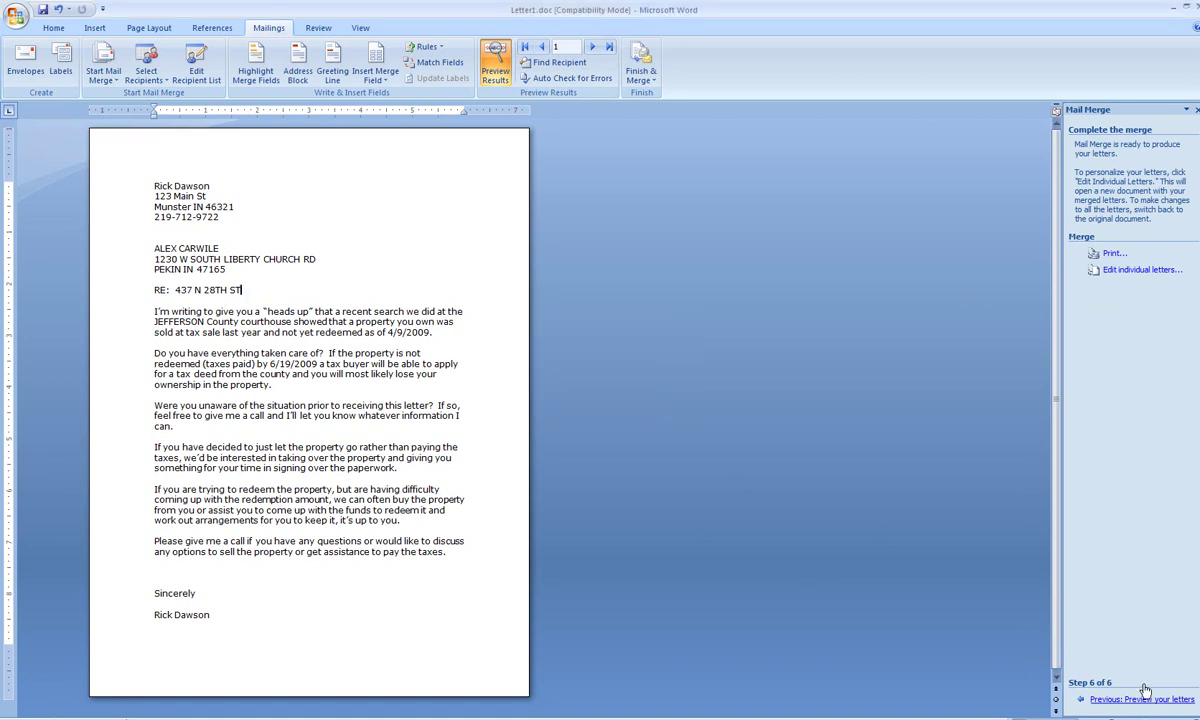
# Go back to the letter preview, page through the merged letters up to recipient 9, and return to completing the merge
pyautogui.click(1160, 702)
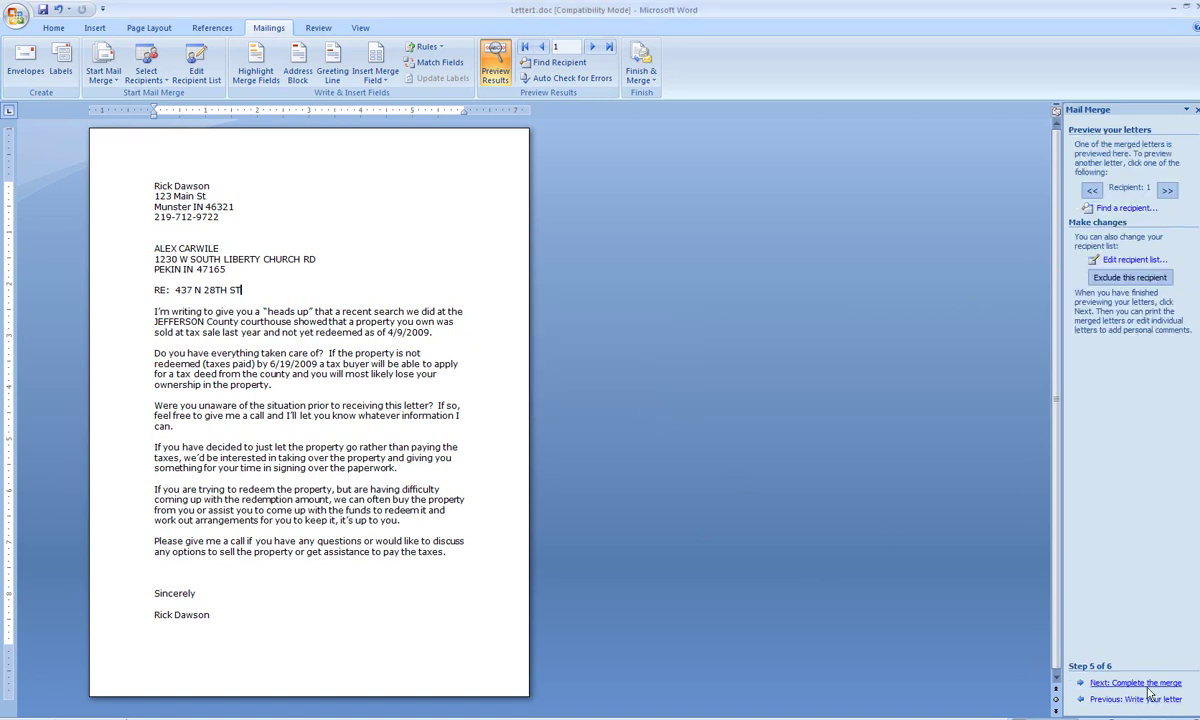
pyautogui.click(1169, 193)
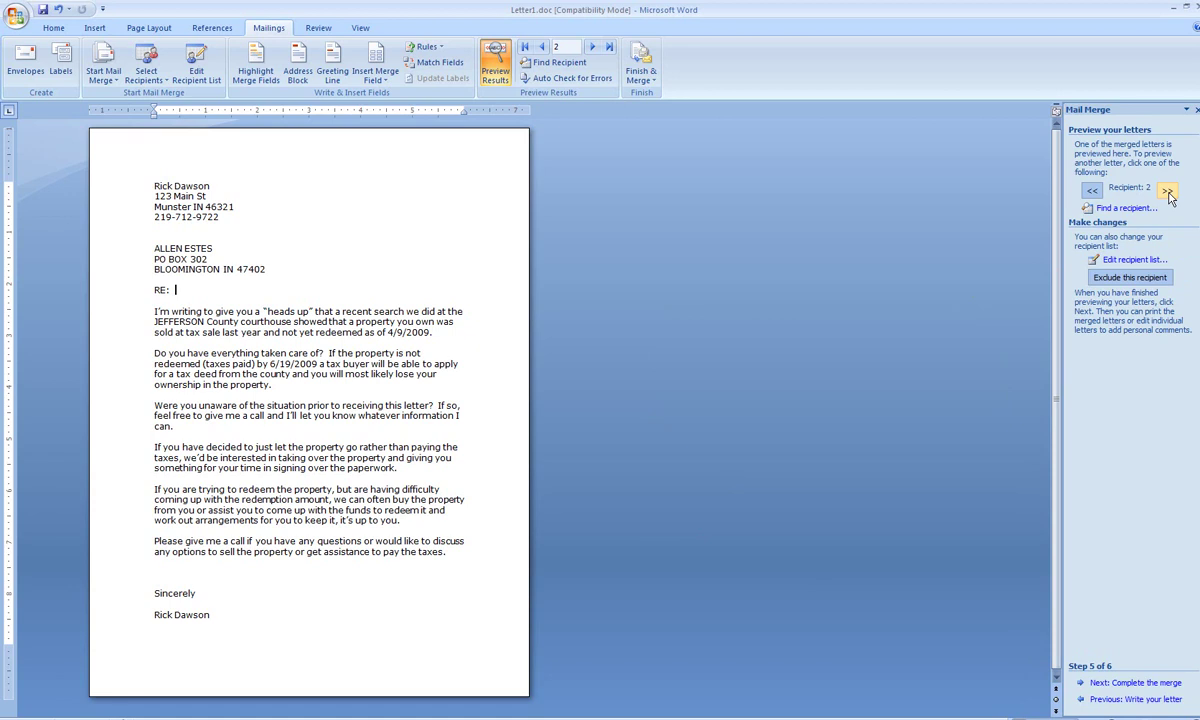
pyautogui.click(1169, 193)
pyautogui.click(1169, 193)
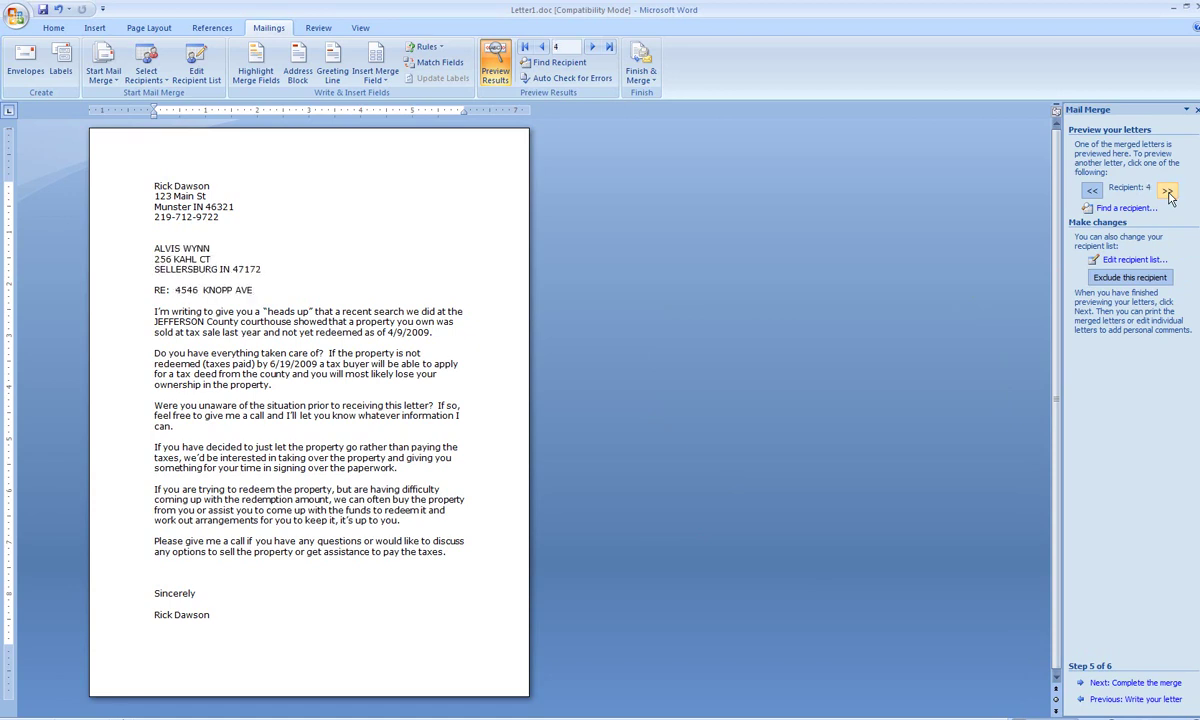
pyautogui.click(1169, 193)
pyautogui.click(1169, 193)
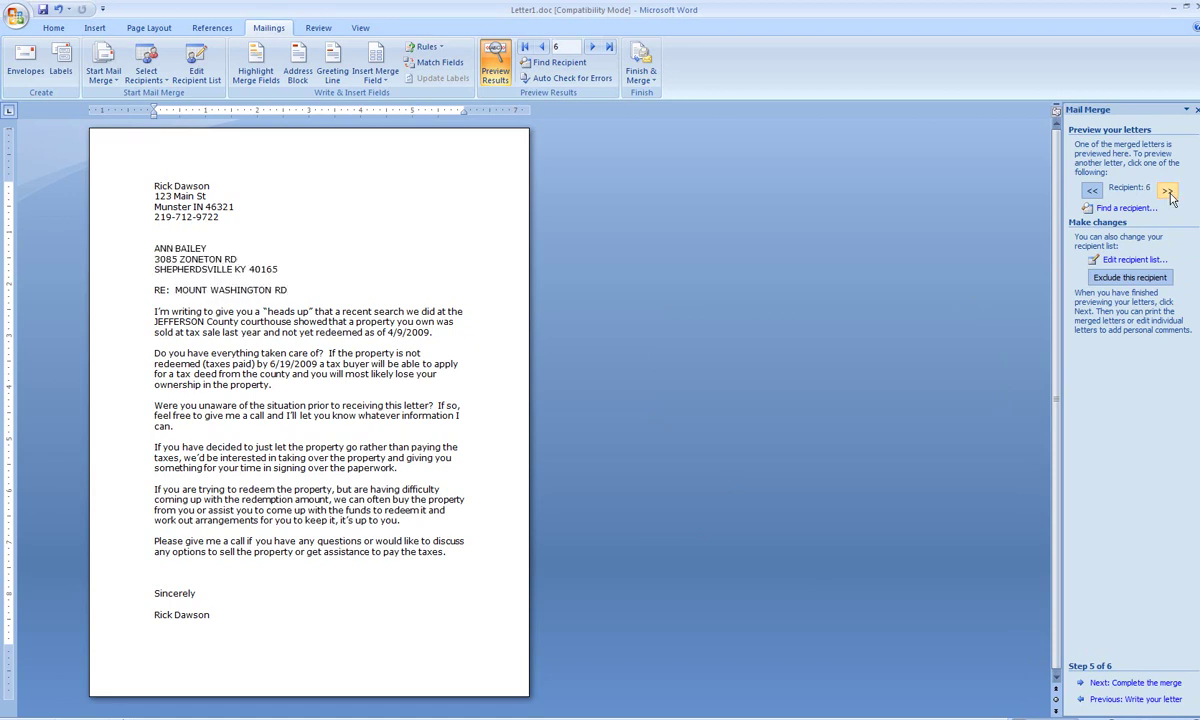
pyautogui.click(1169, 193)
pyautogui.click(1169, 193)
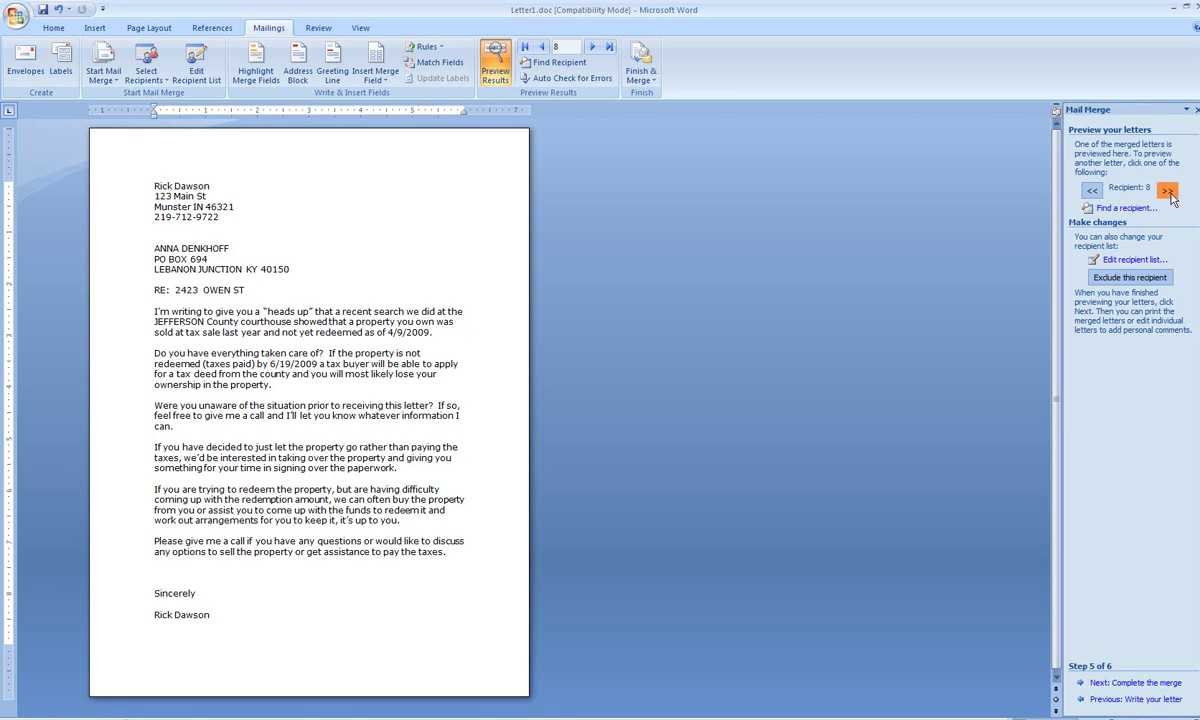
pyautogui.click(1169, 193)
pyautogui.click(1110, 682)
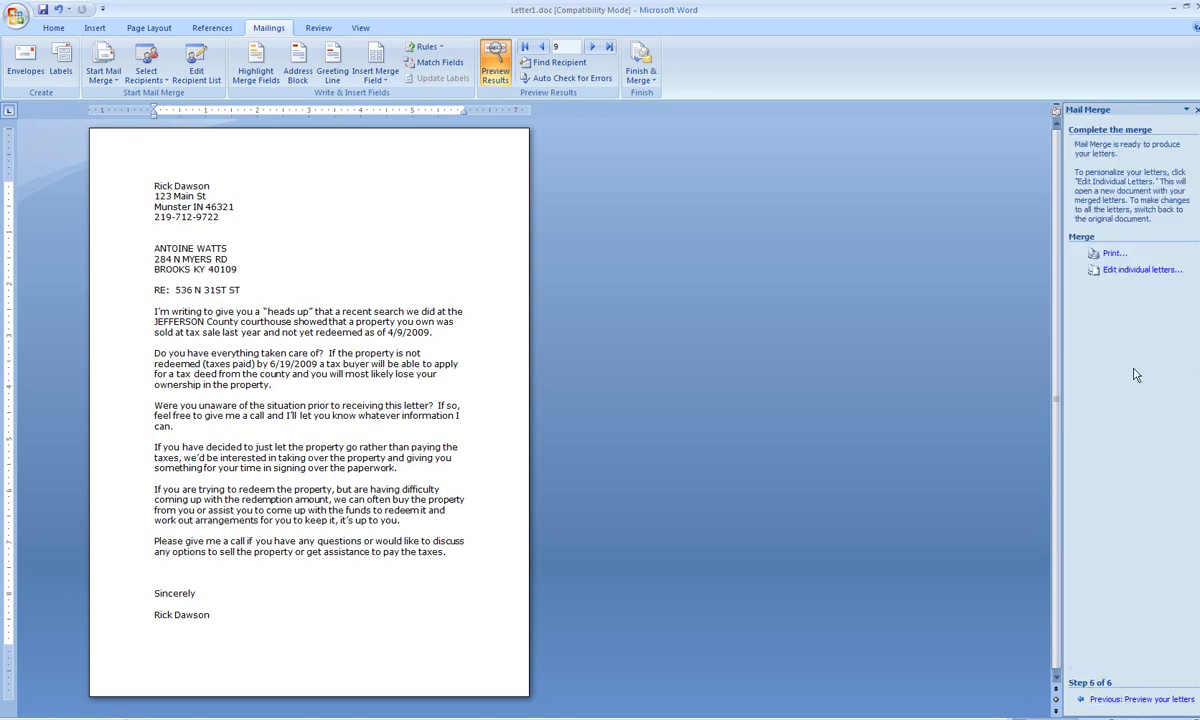